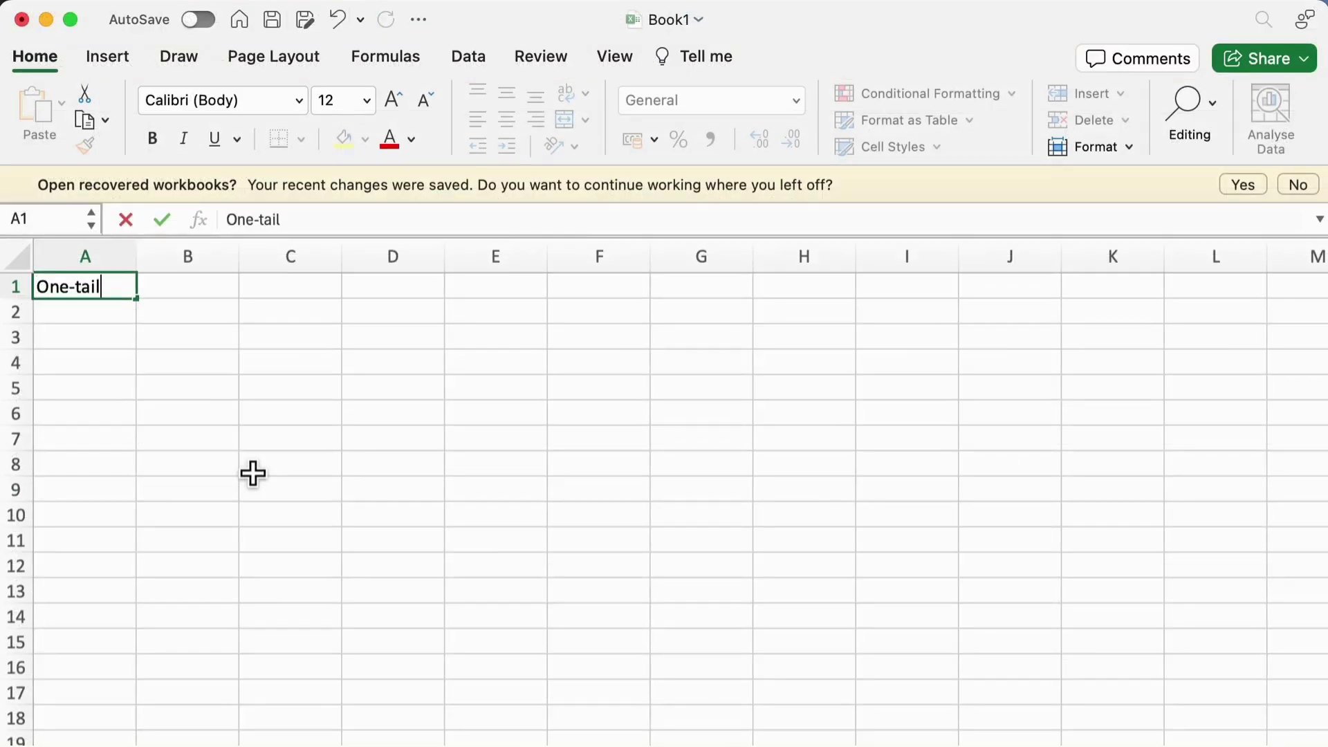
Label A1 'One-tail' and A2 'Two-tail'.
key(Return)
text(Two-tail)
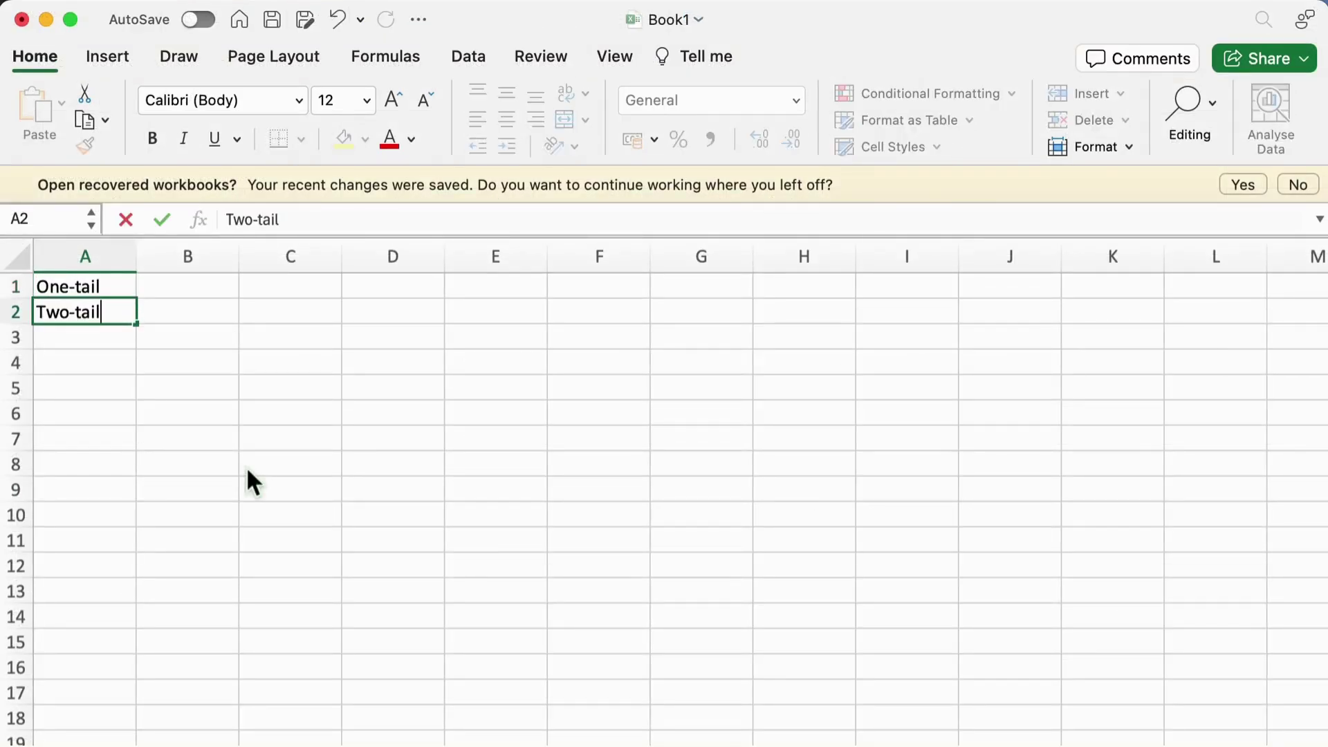
key(Tab)
key(Up)
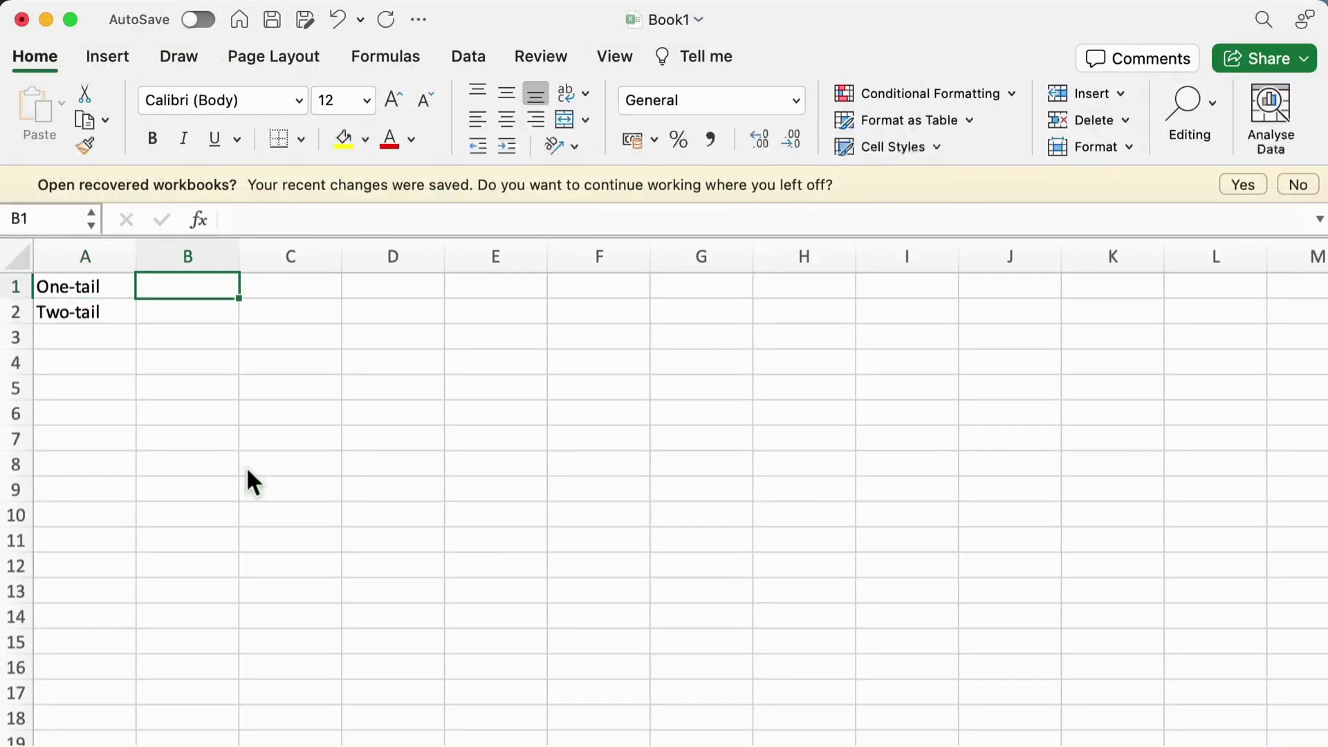
Enter one-tail alphas 0.25, 0.2, 0.2, 0.15, 0.1, 0.05, 0.025, 0.01, 0.005 across B1:J1.
text(0.2)
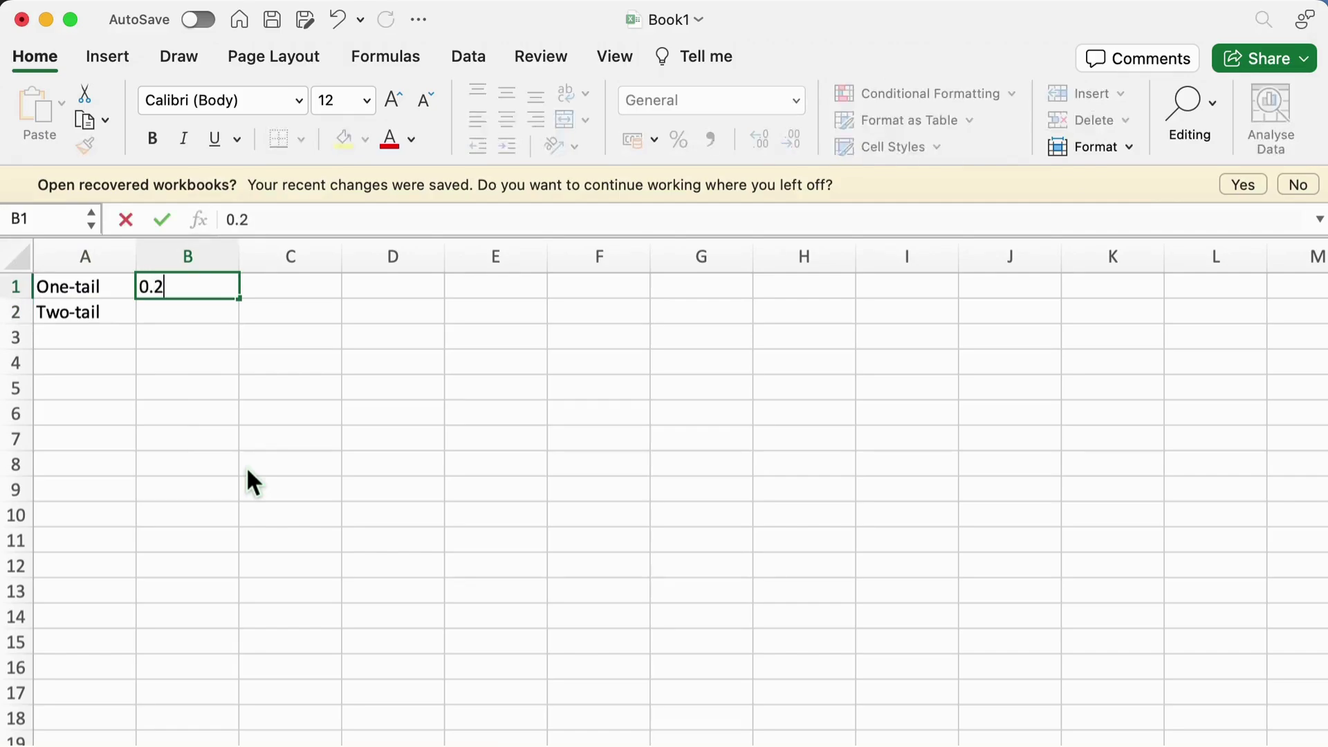
text(5)
key(Tab)
text(0.2)
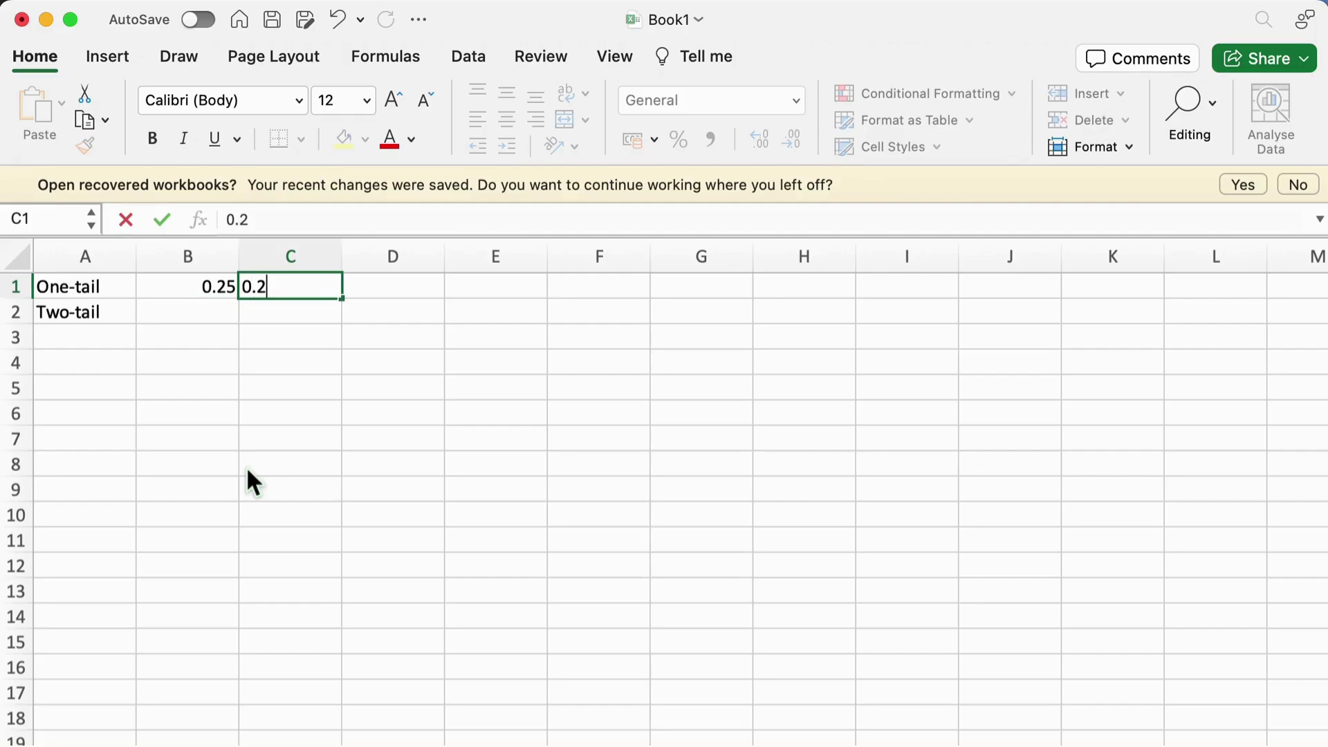
key(Tab)
text(.2)
key(Tab)
text(.)
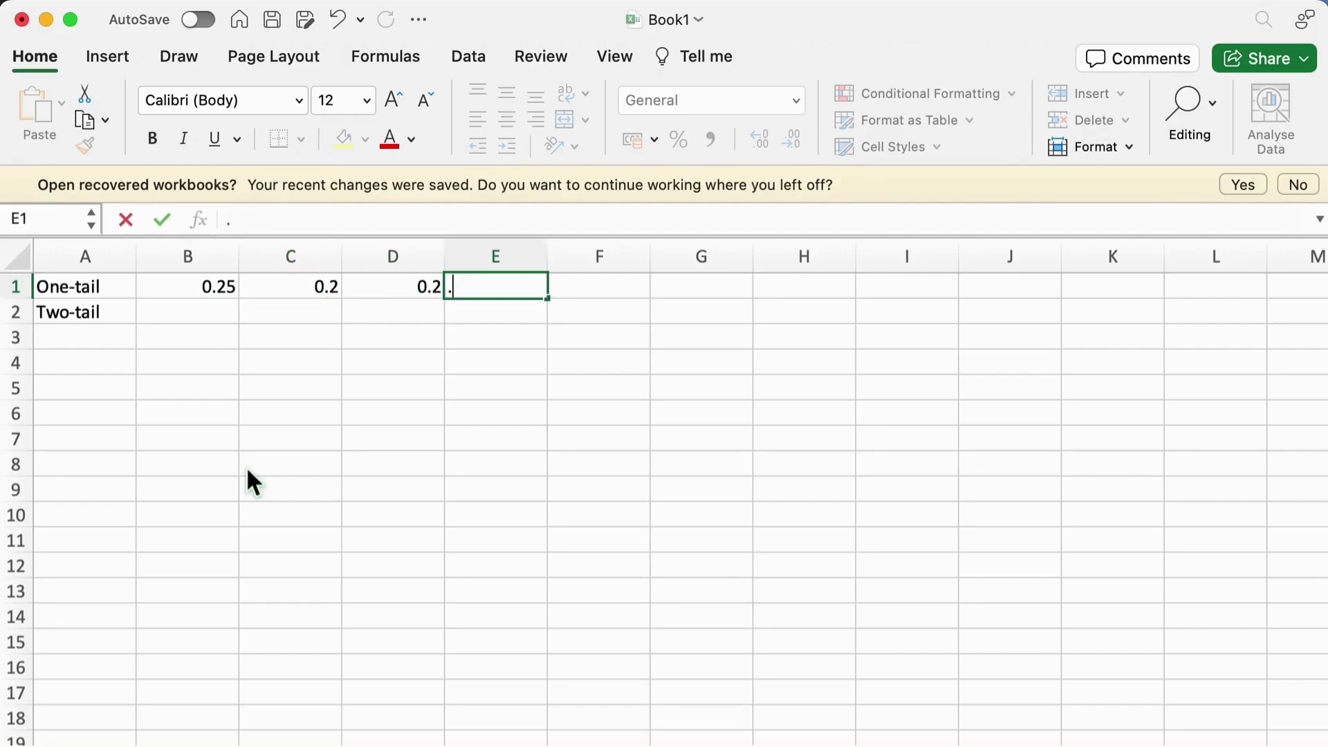
text(15)
key(Tab)
text(.1)
key(Tab)
text(.)
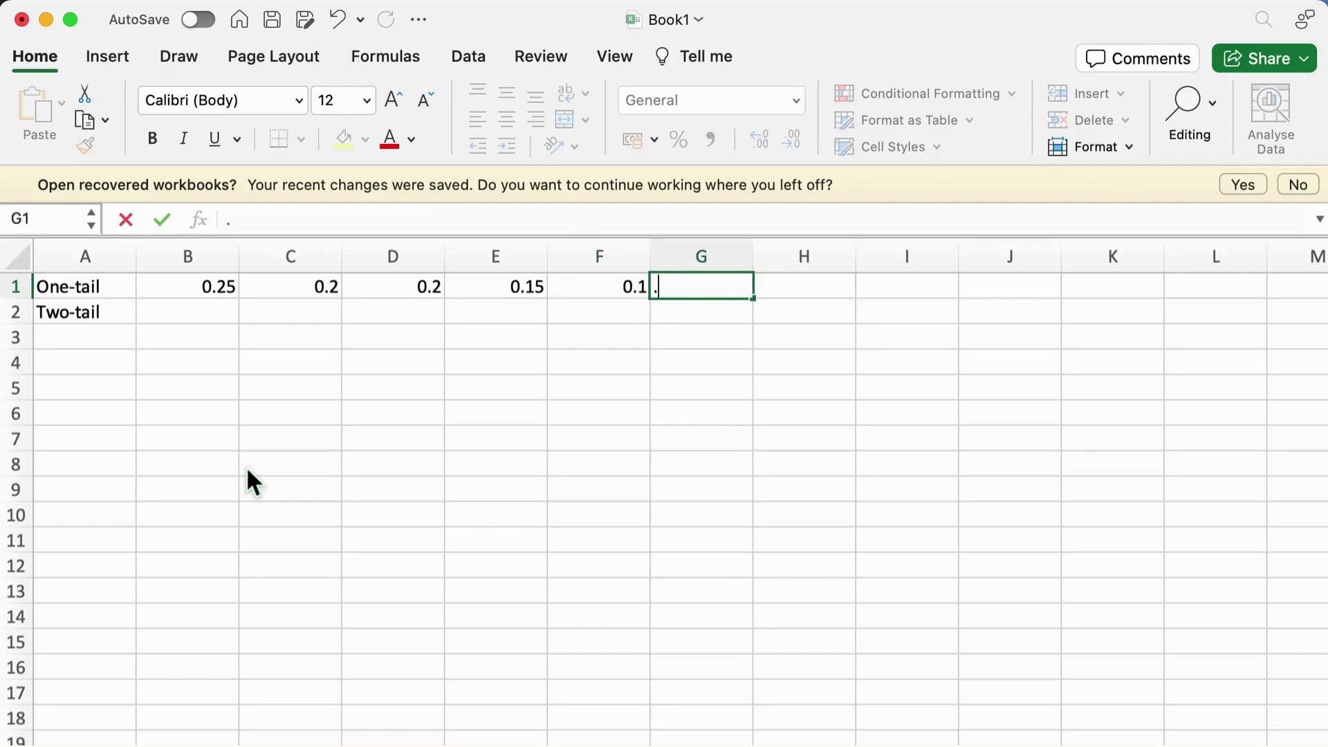
key(Tab)
text(.)
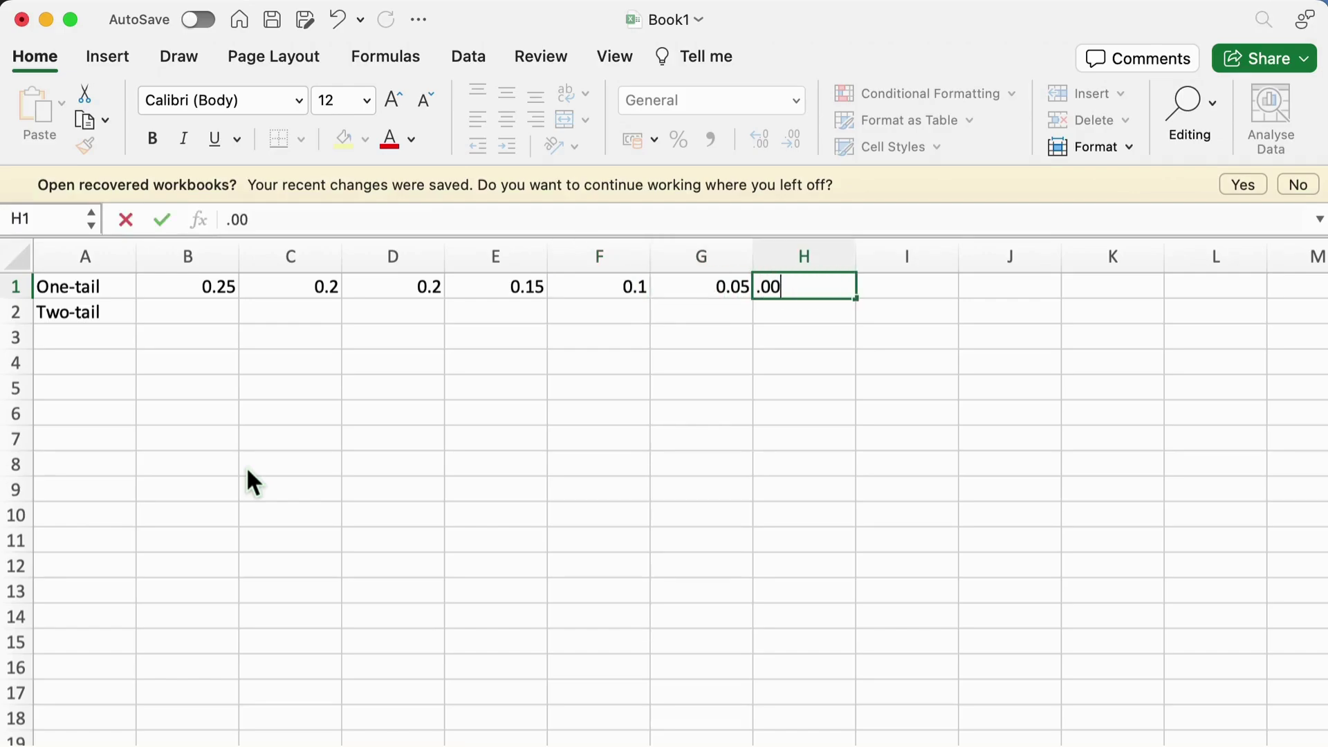
key(Tab)
text(.01)
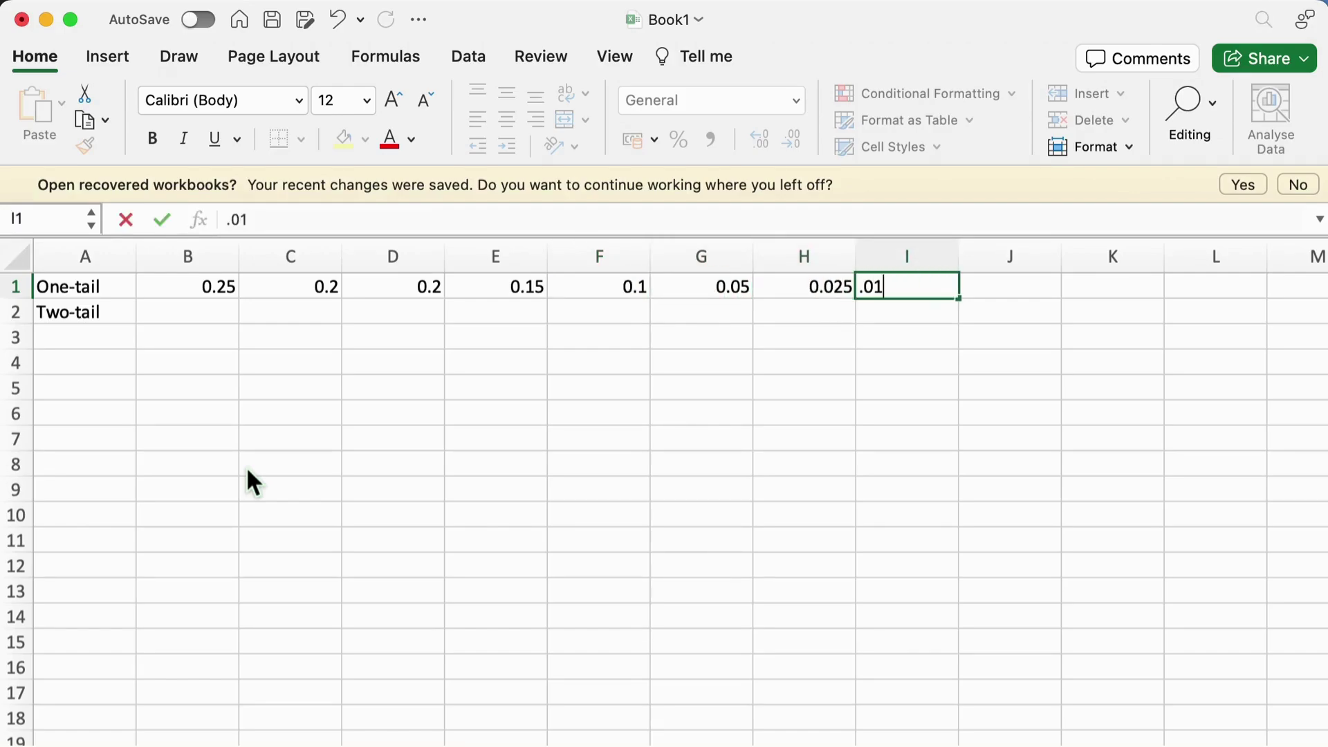
key(Tab)
text(.0)
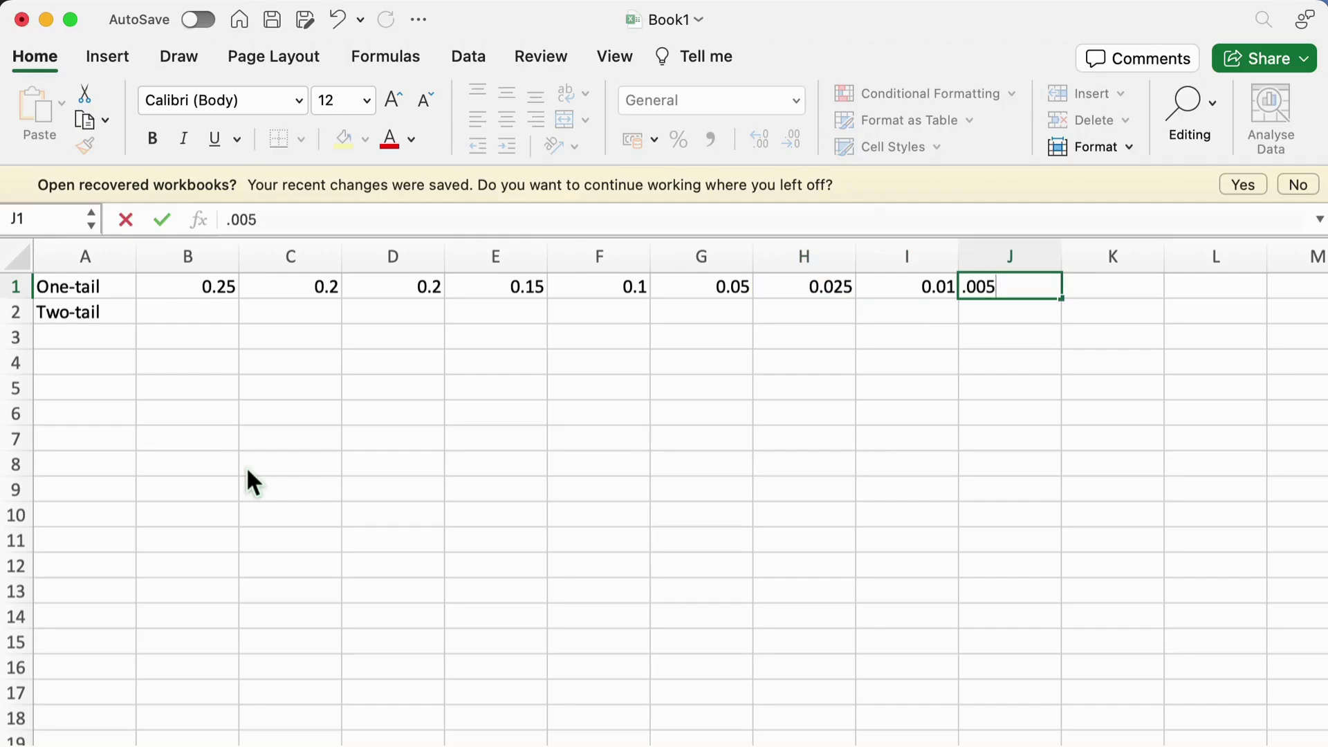
text(05)
Fill B2:J2 with =2*B1, giving two-tail alphas 0.5 through 0.01.
click(216, 317)
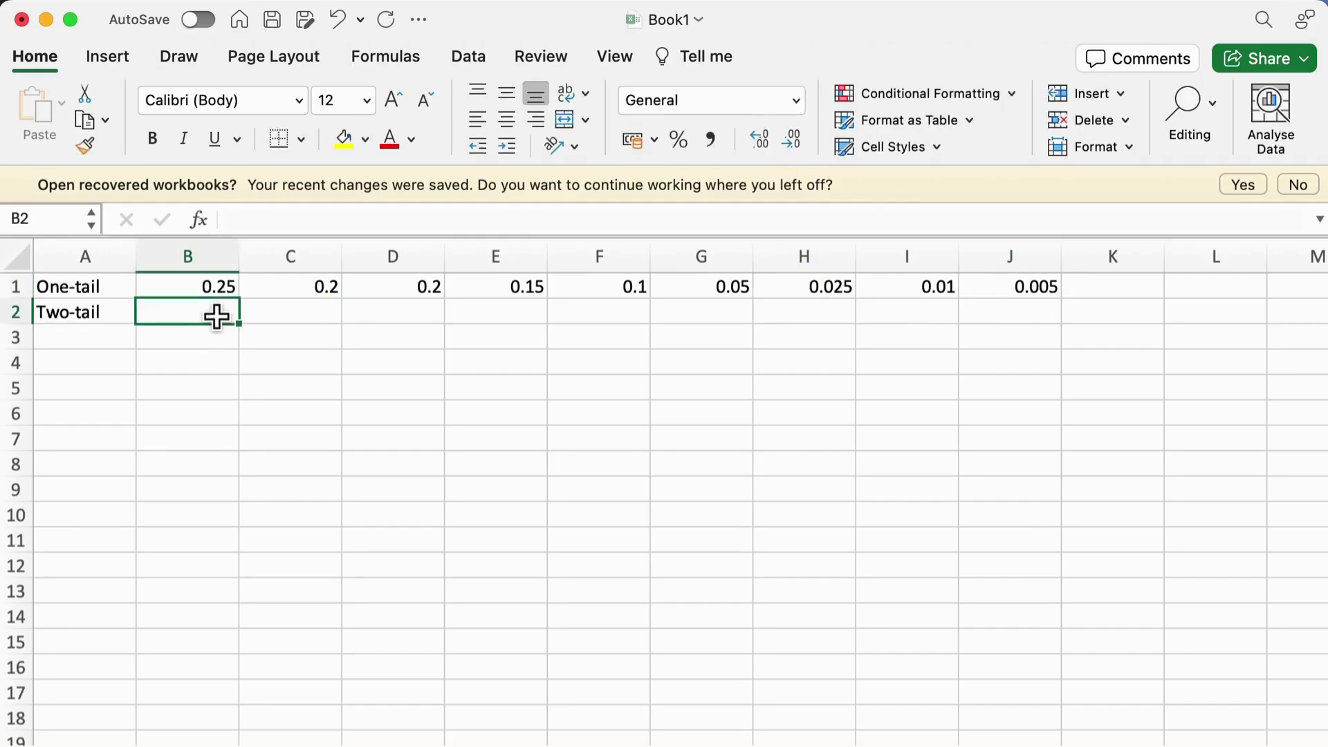
text(=2*)
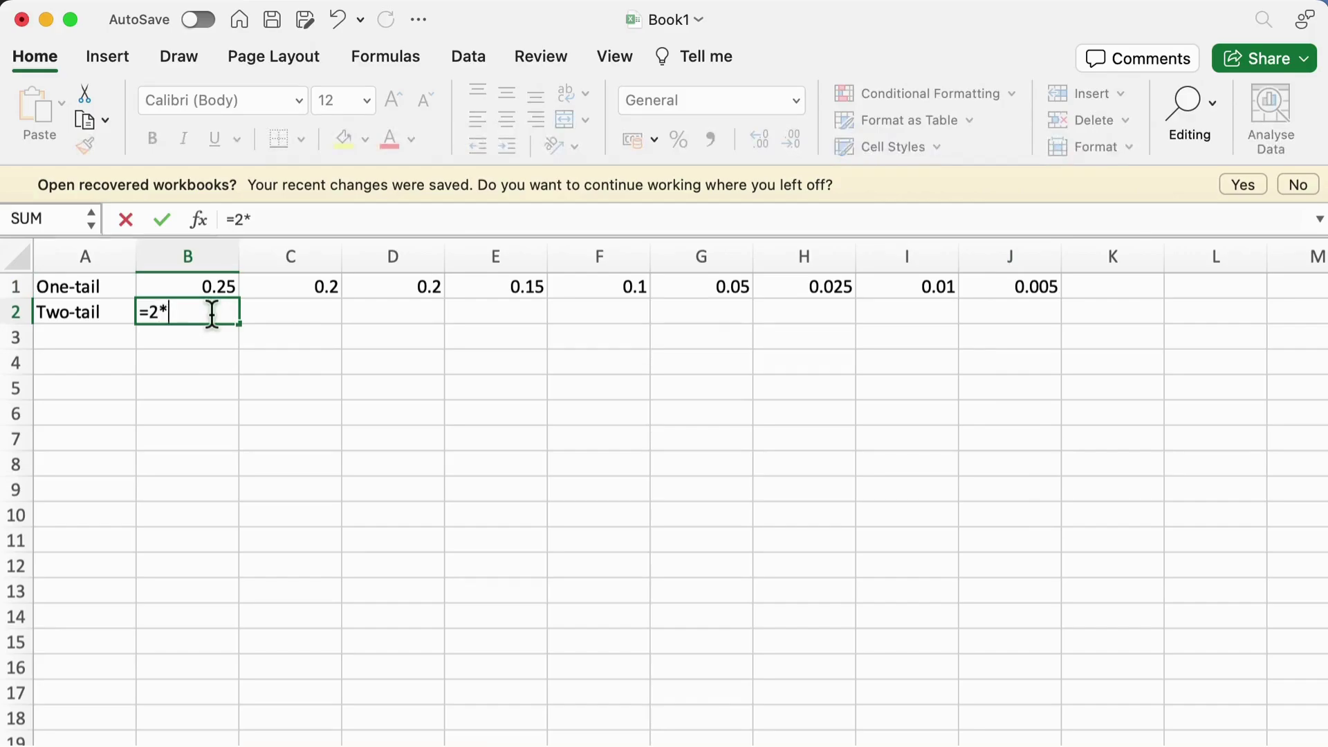
click(228, 289)
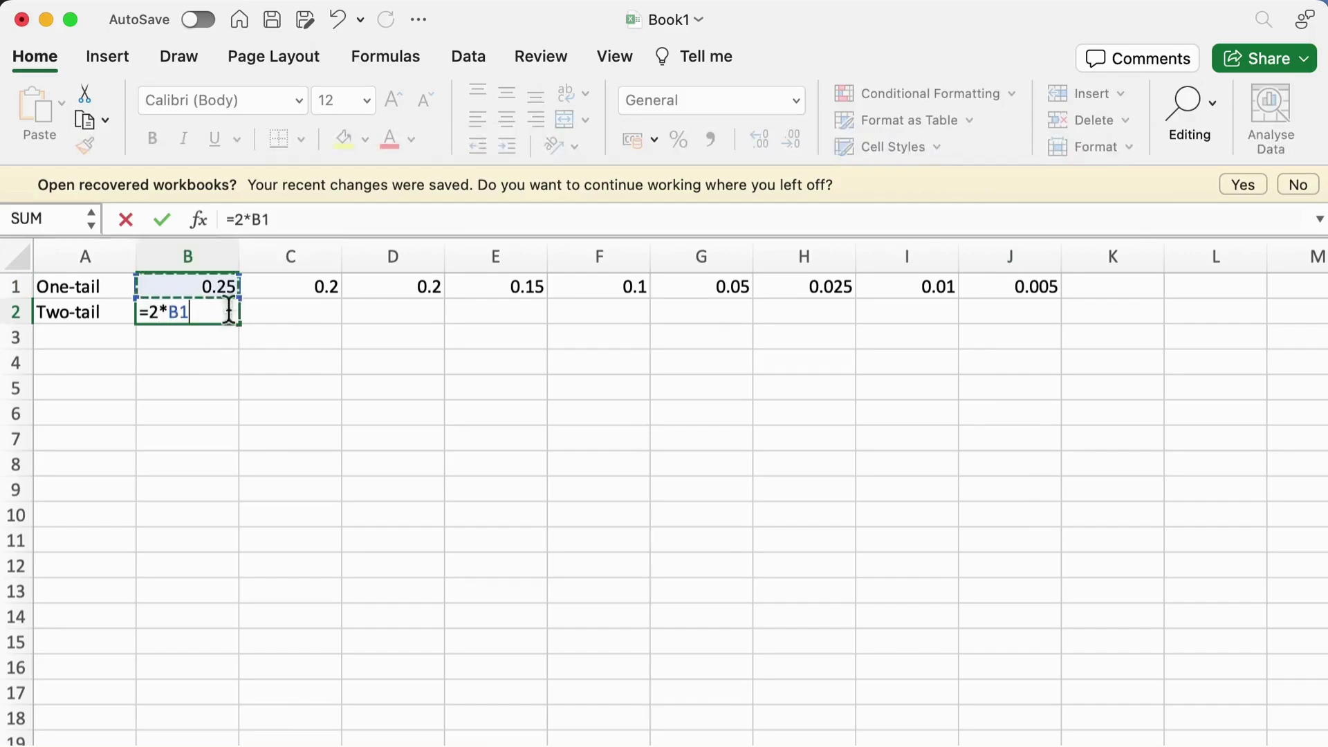
key(Tab)
key(shift+Tab)
drag(251, 333, 1045, 377)
click(124, 359)
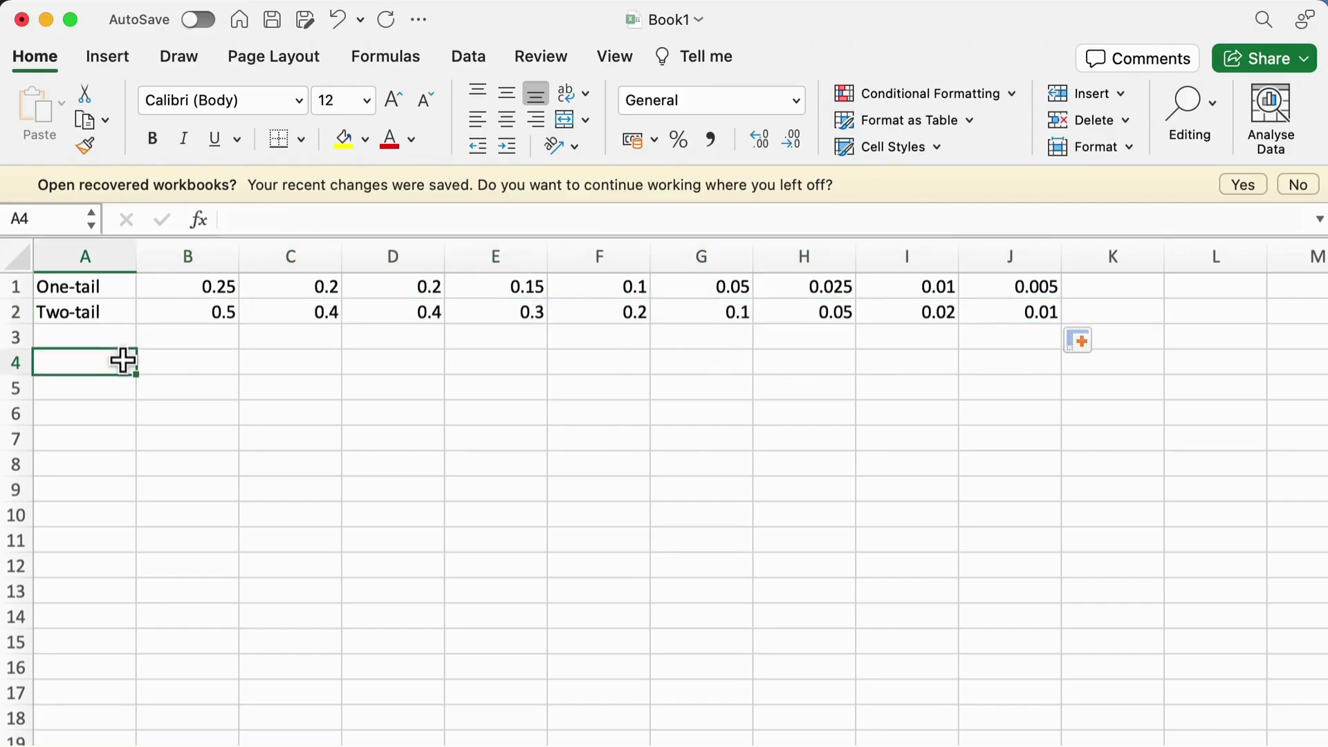
drag(122, 346, 122, 350)
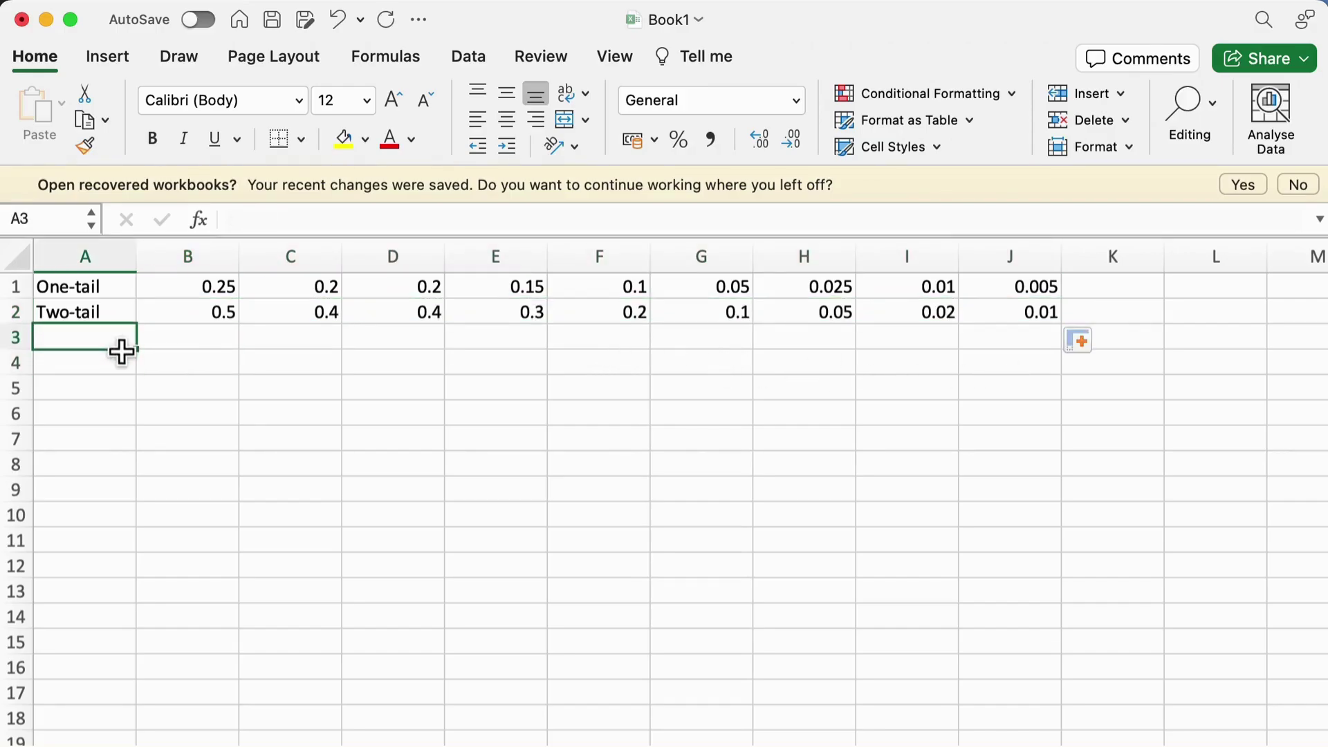
Put 'df' in A3 and fill degrees of freedom 1 through 151 down column A.
text(df)
key(Return)
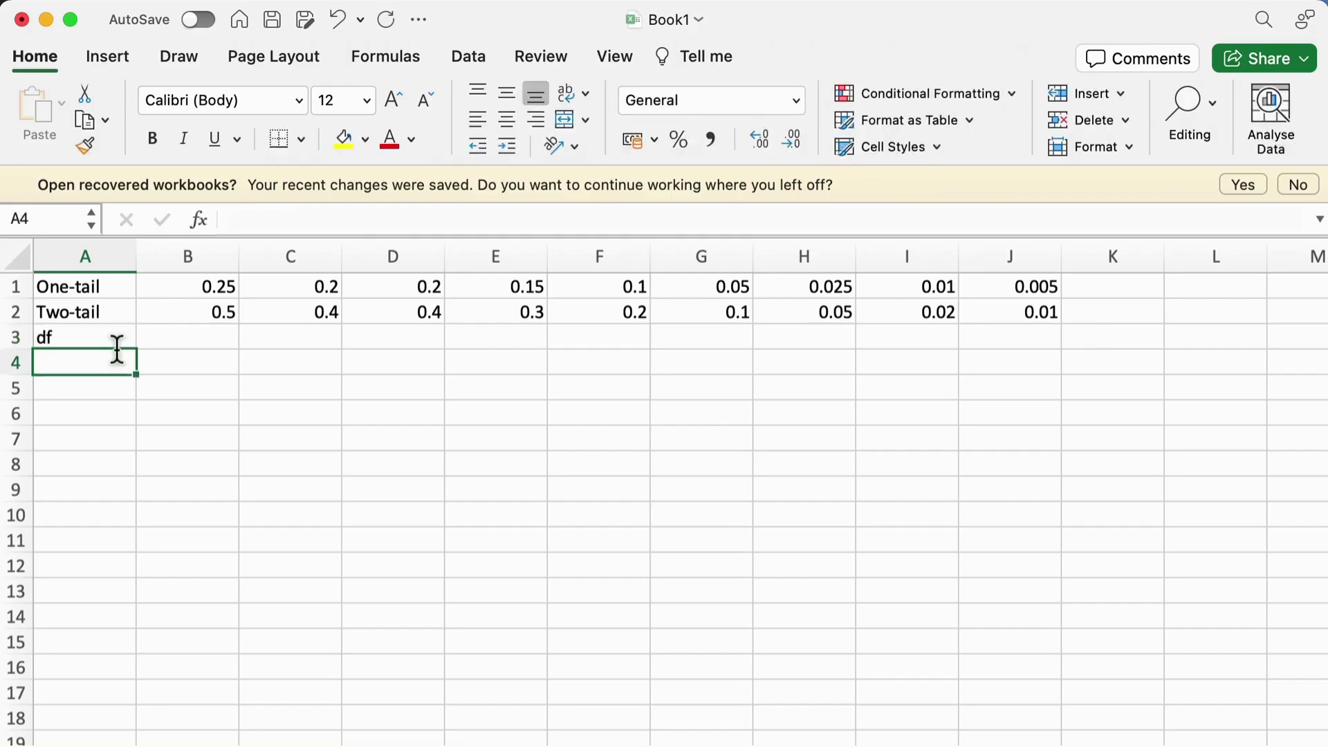
key(Return)
text(2)
key(Return)
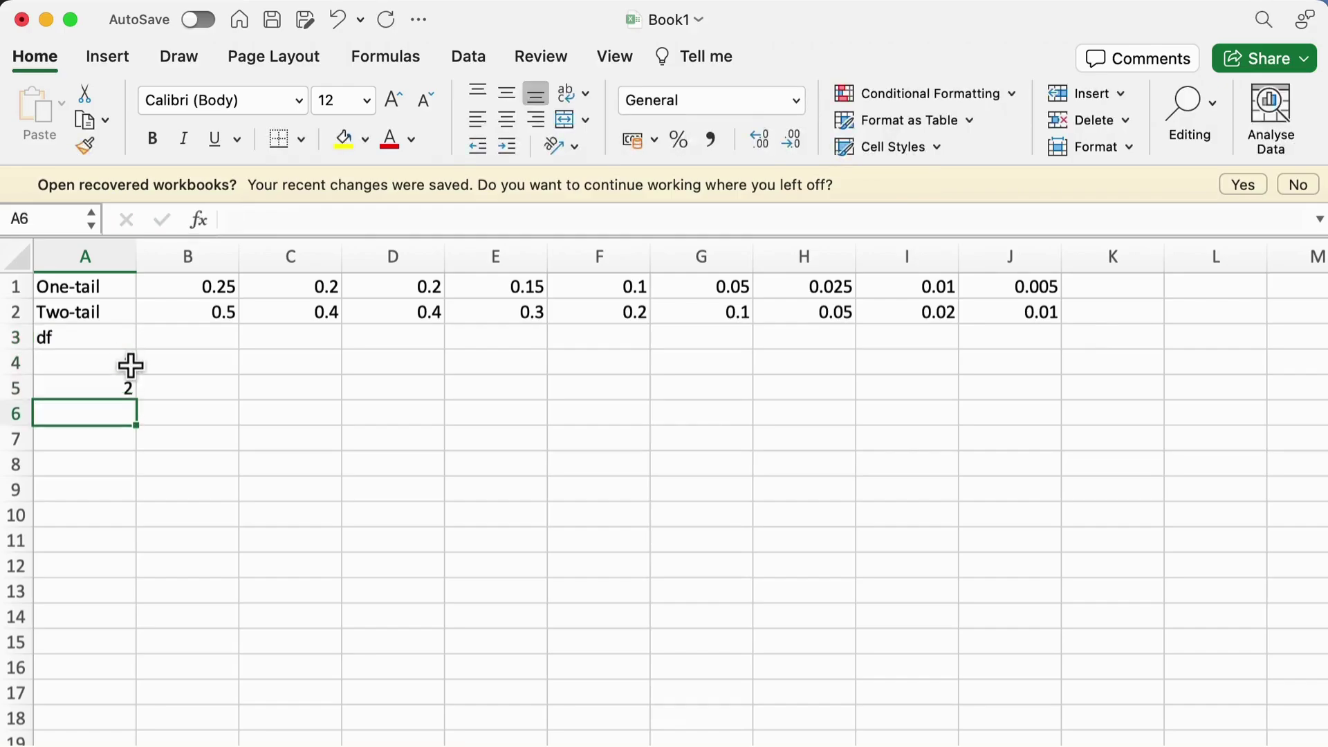
click(131, 367)
text(1)
drag(131, 368, 142, 746)
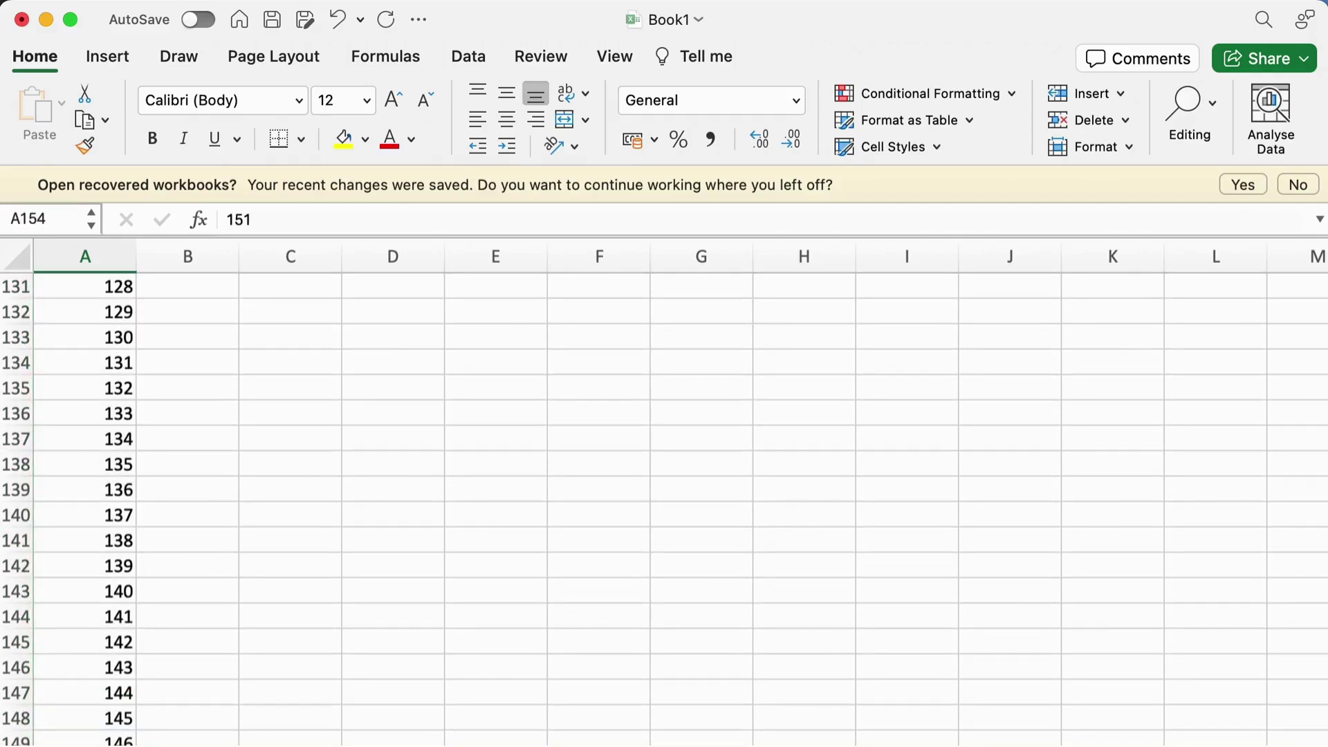
scroll(664, 512, up, 1)
key(ctrl+Home)
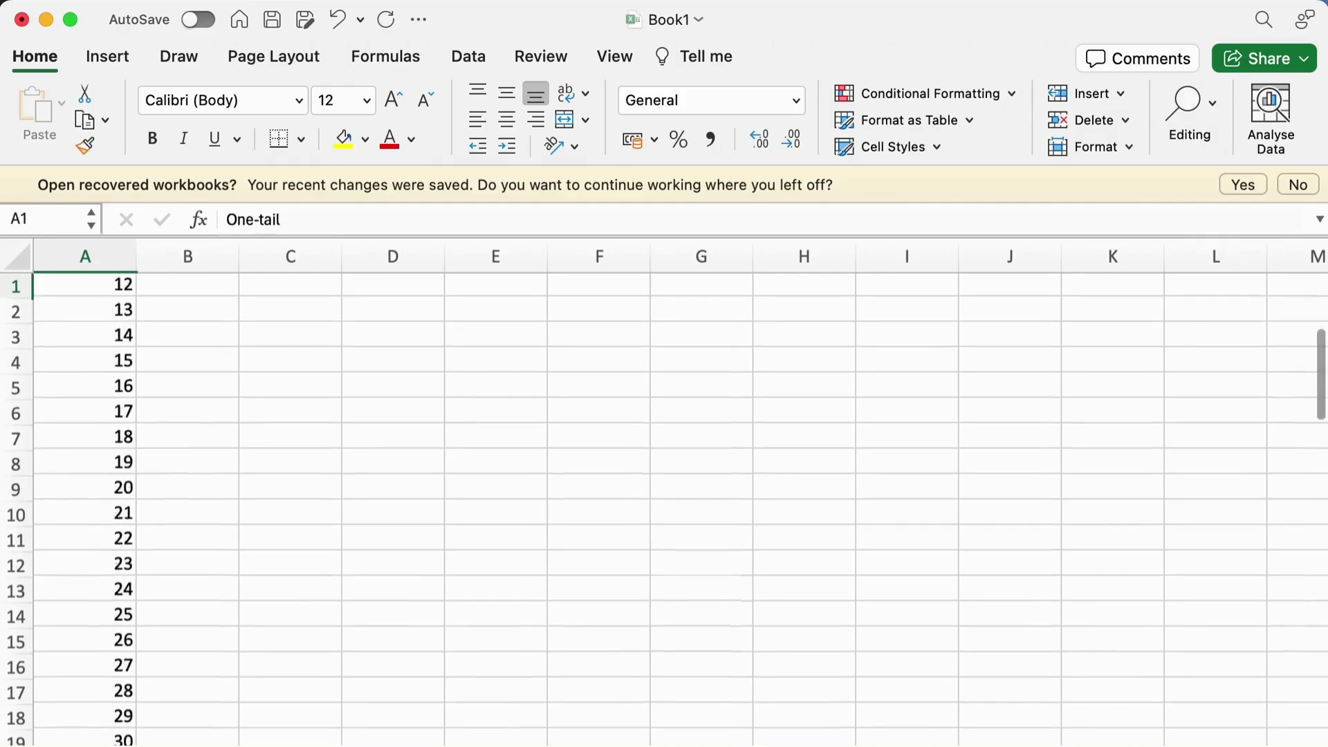
Enter =T.INV.2T($B$2,A4) in B4 for the df 1 critical value.
click(235, 367)
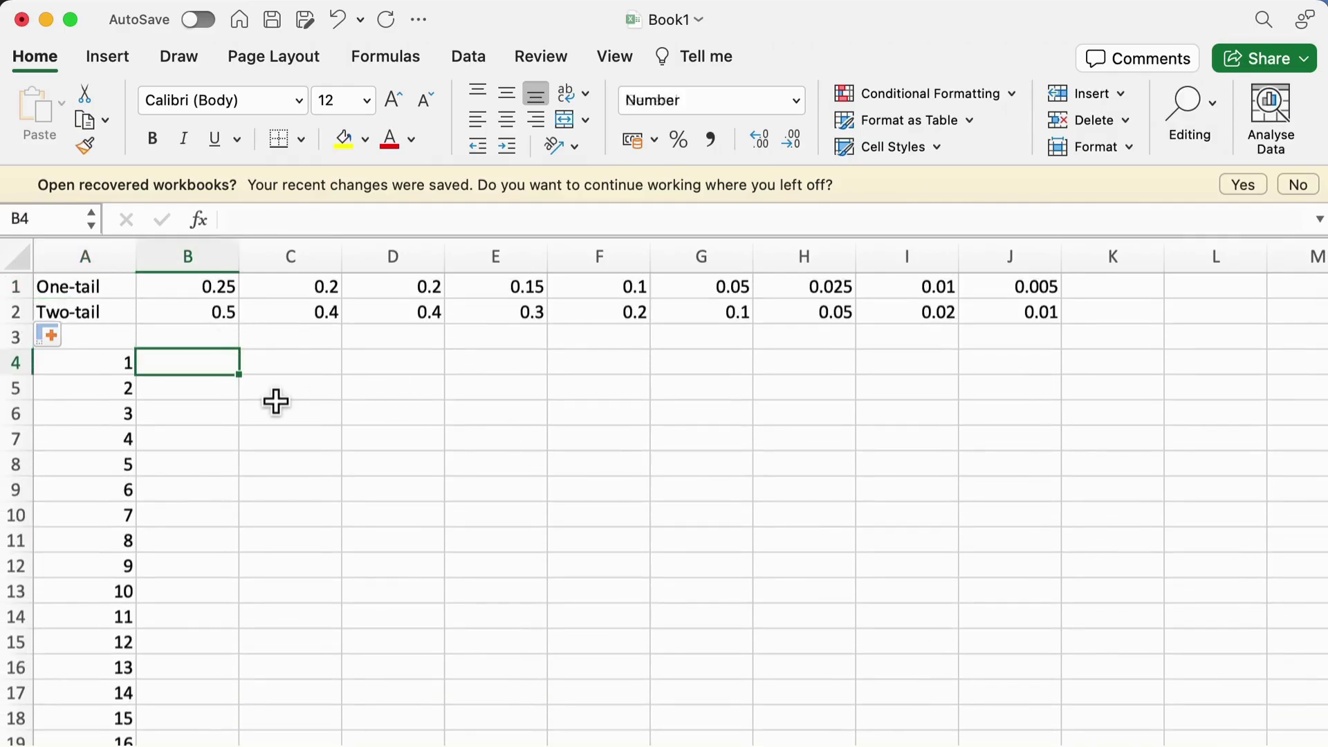
text(=t.inv.2)
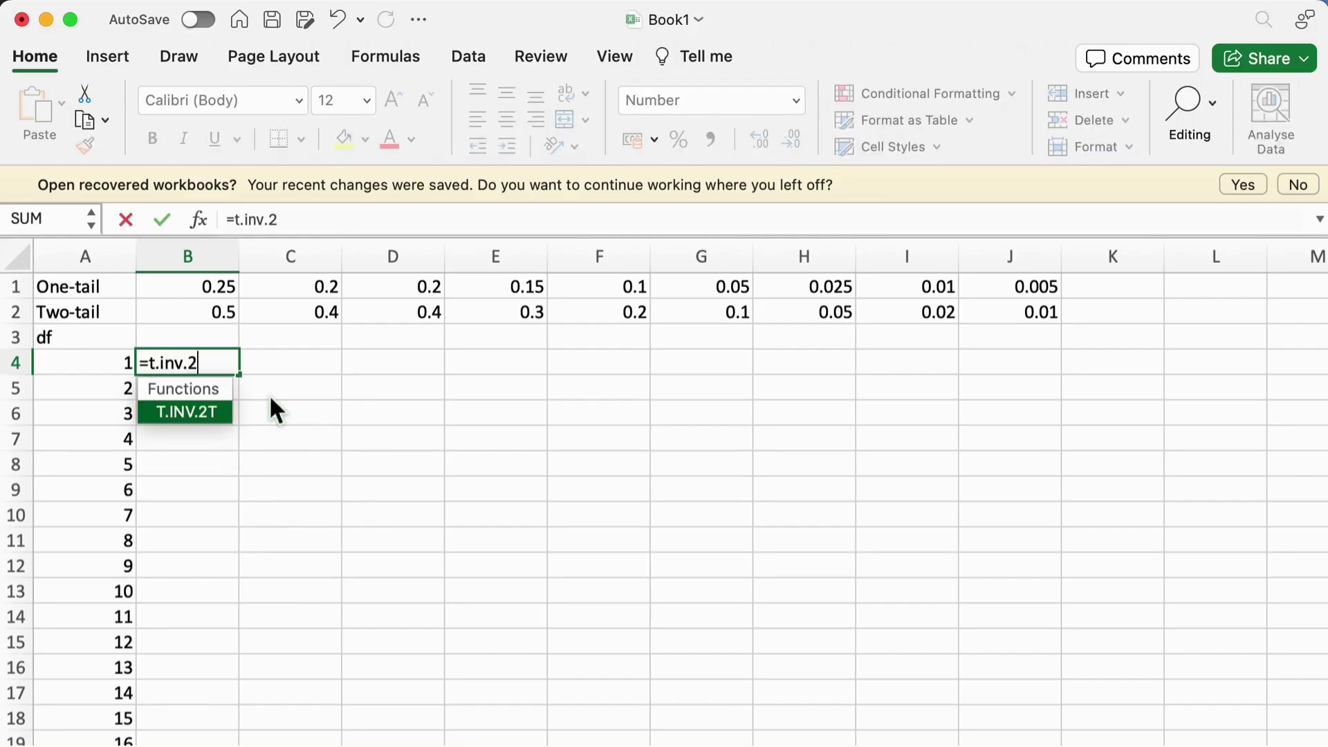
text(t()
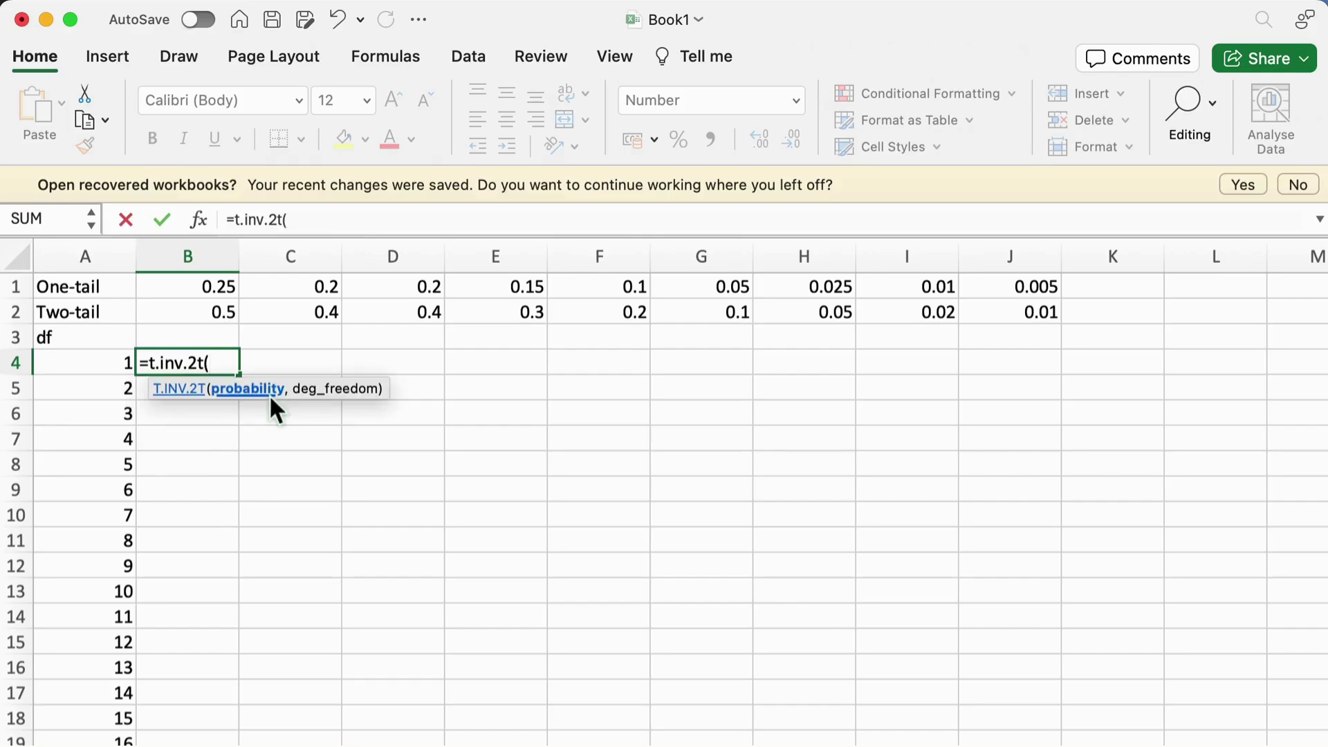
text(B)
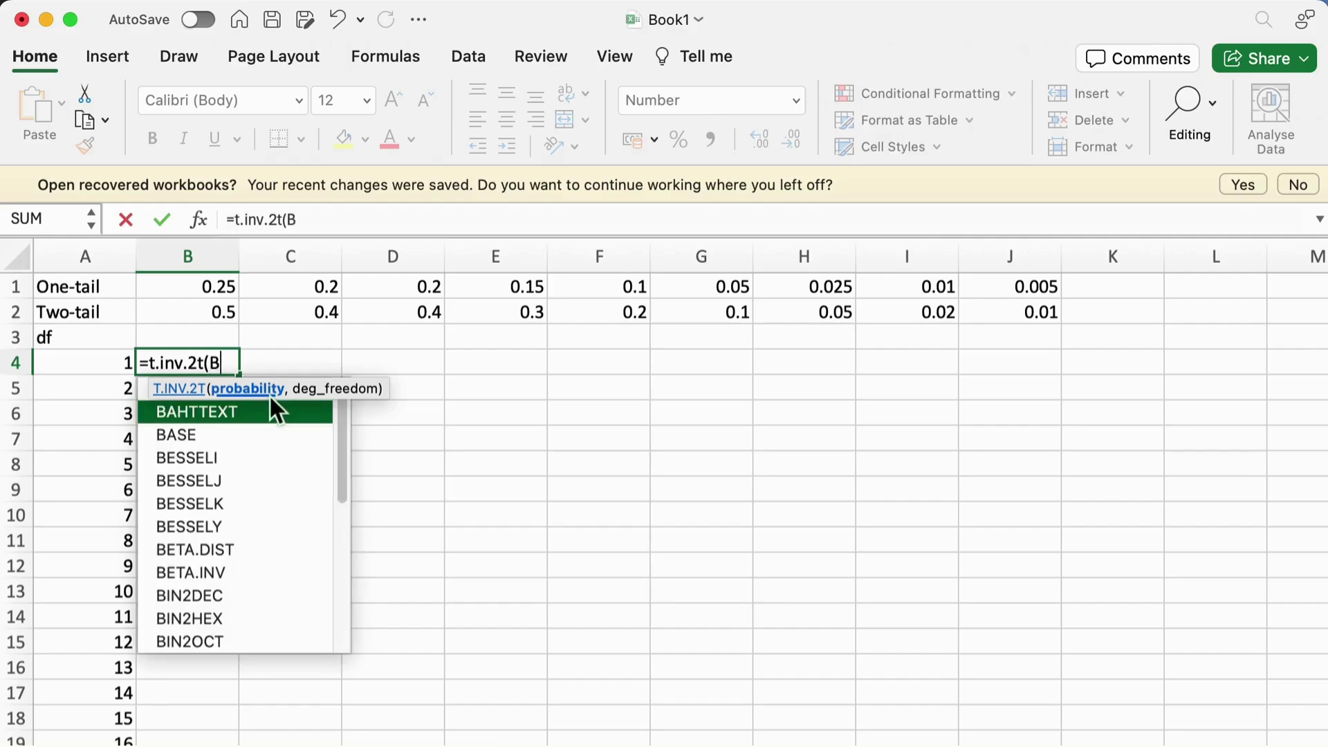
text(2)
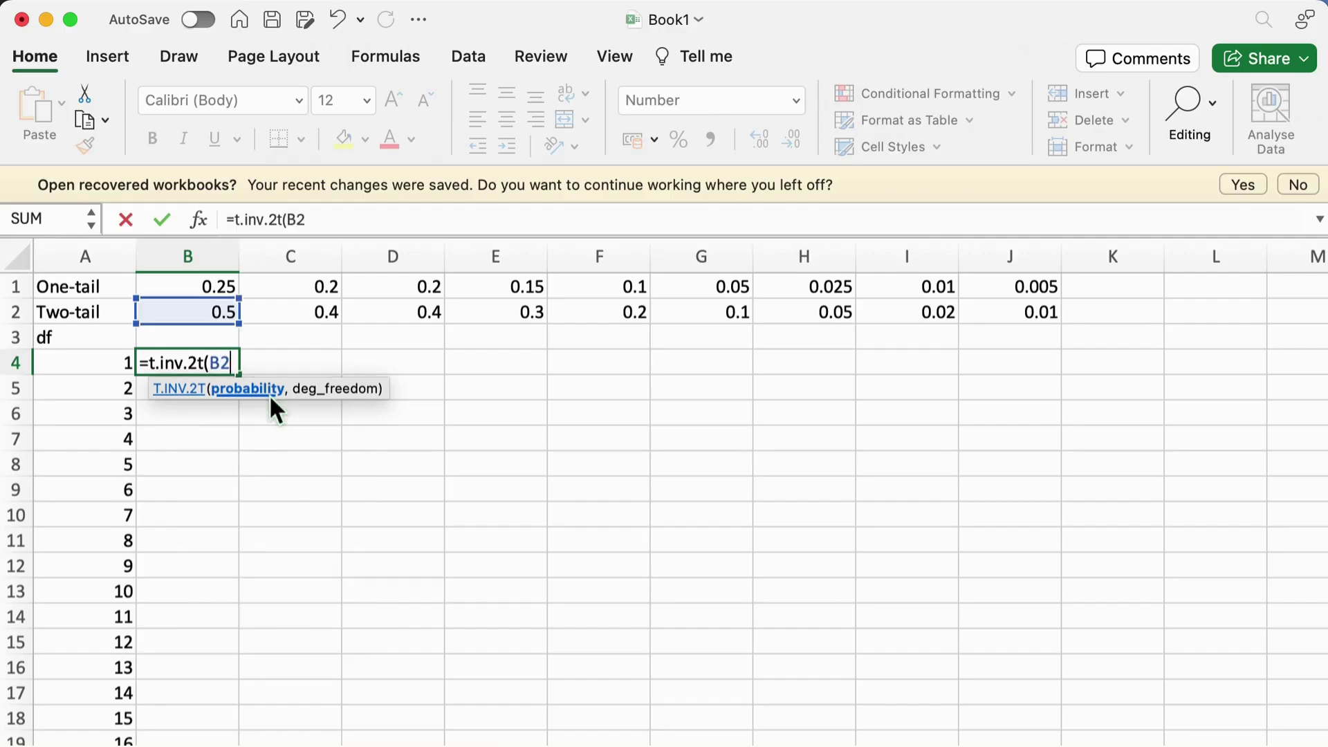
key(super+t)
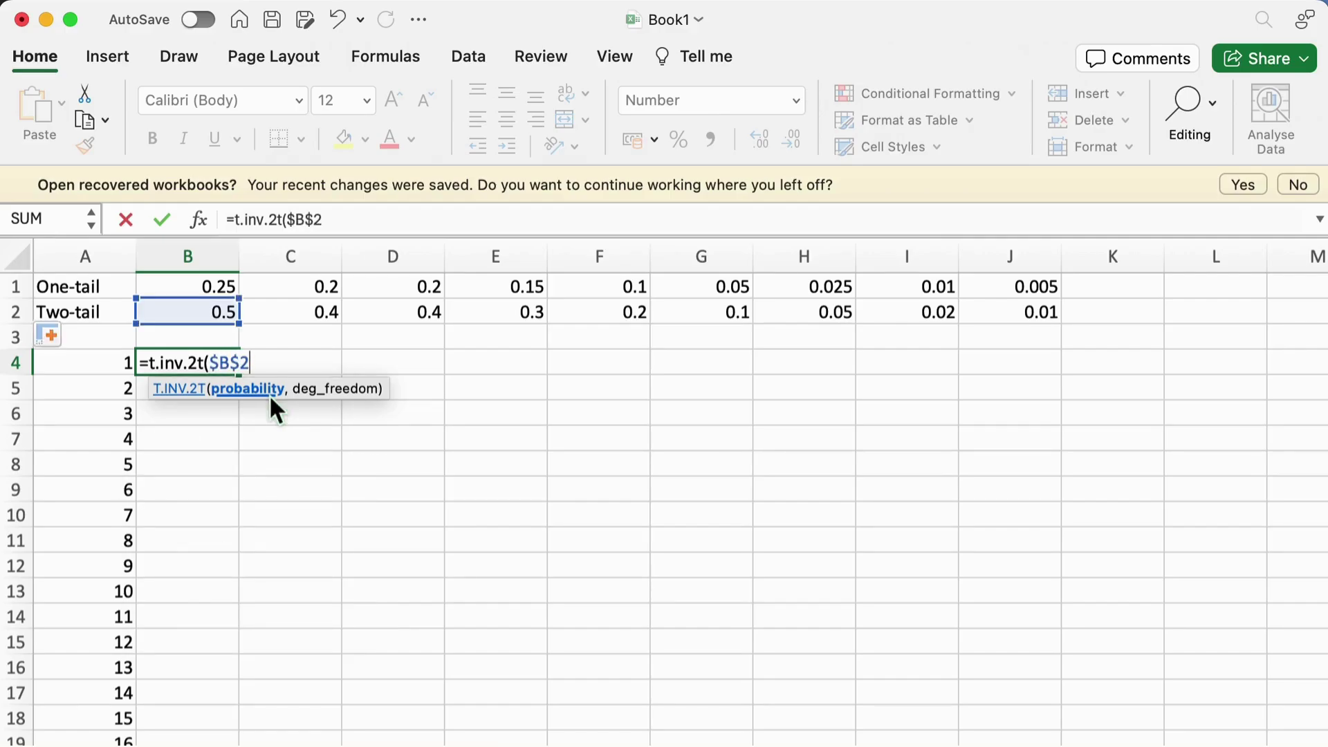
text(,)
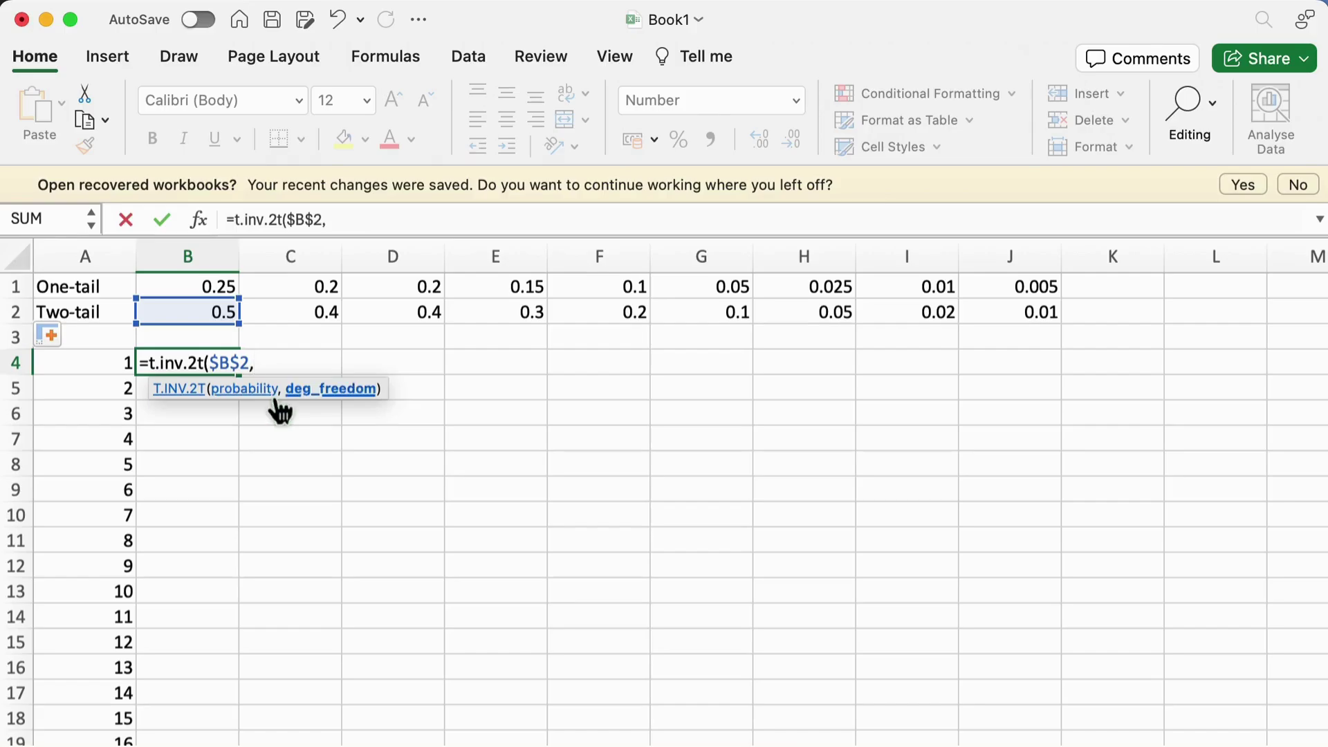
text(A4)
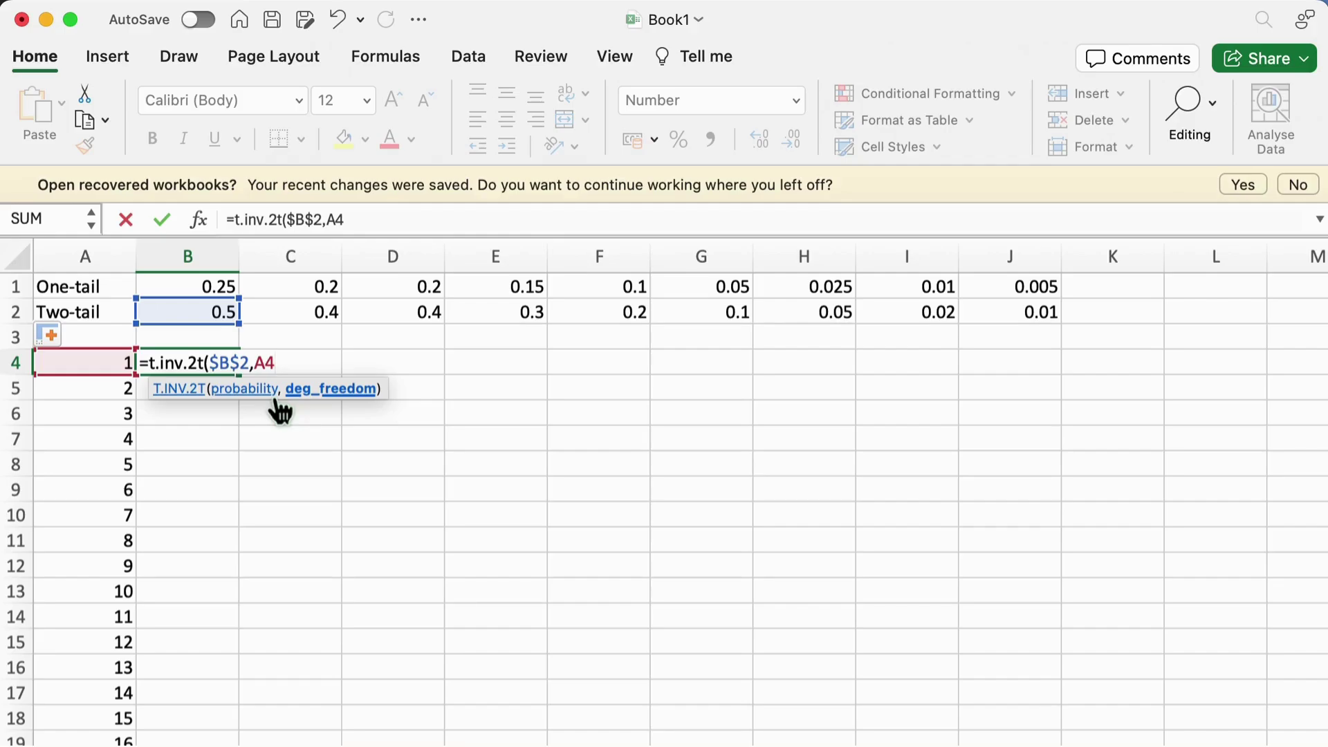
text())
key(Return)
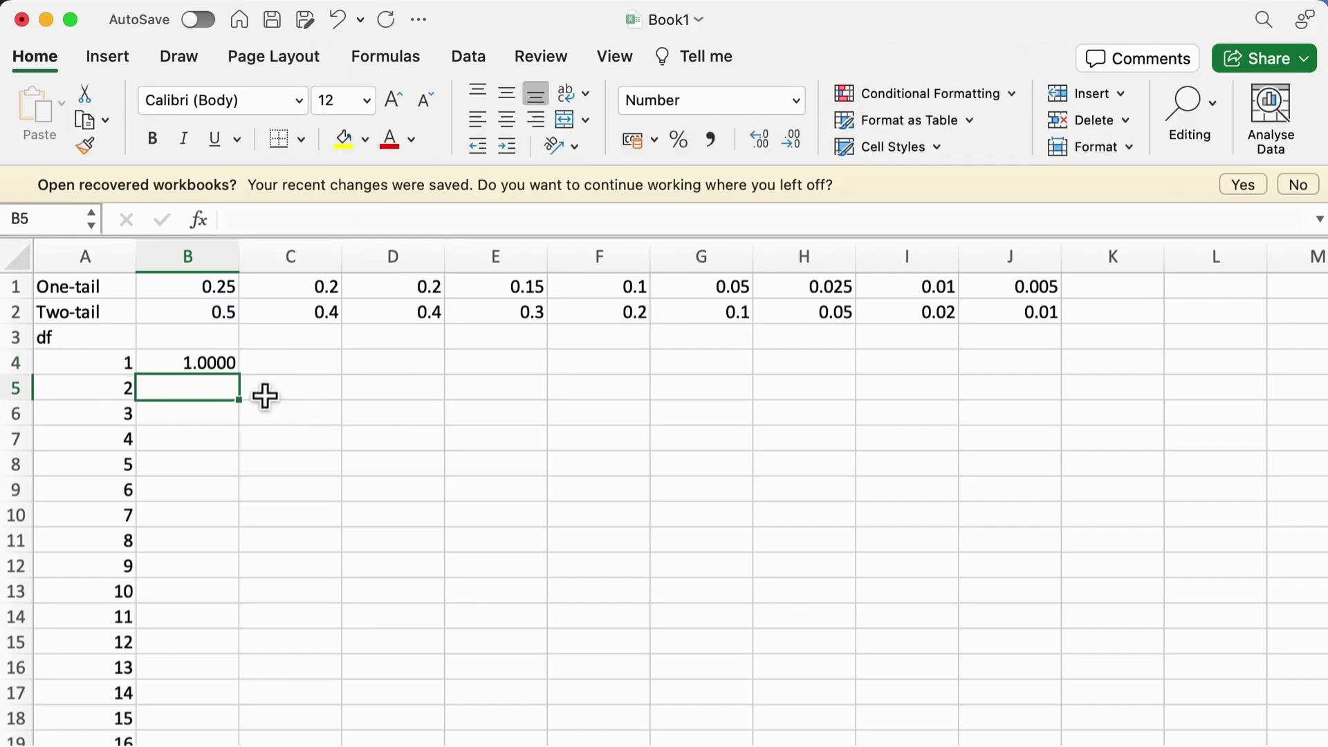
Copy B4's T.INV.2T formula across row 4 through J4.
key(Up)
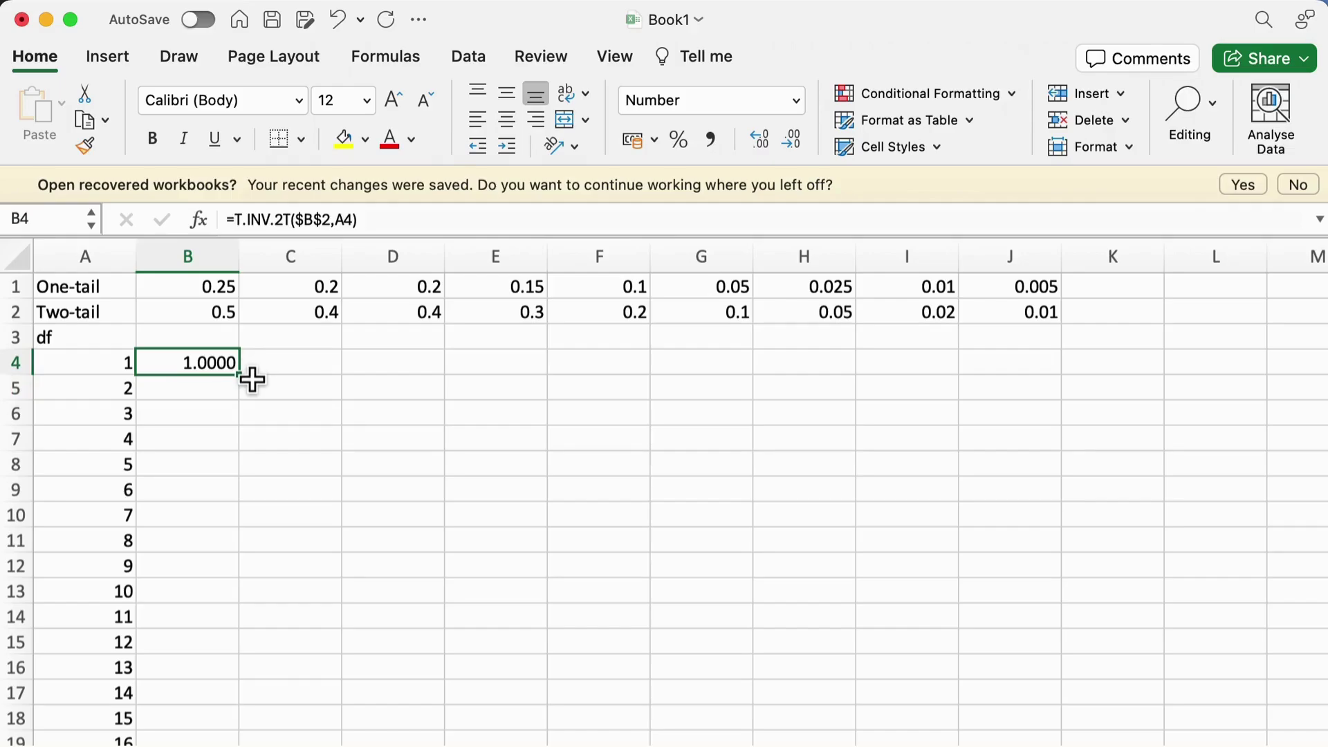
drag(253, 379, 1055, 377)
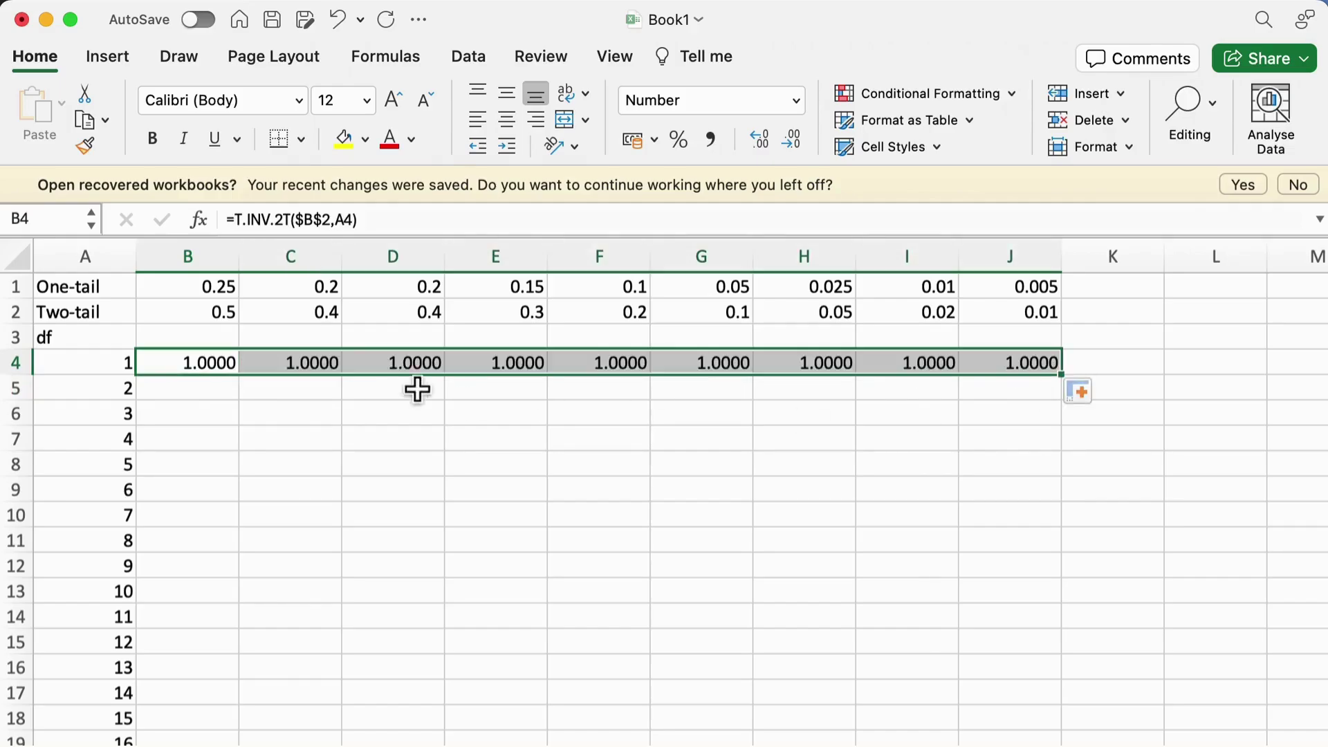
click(336, 366)
key(super+z)
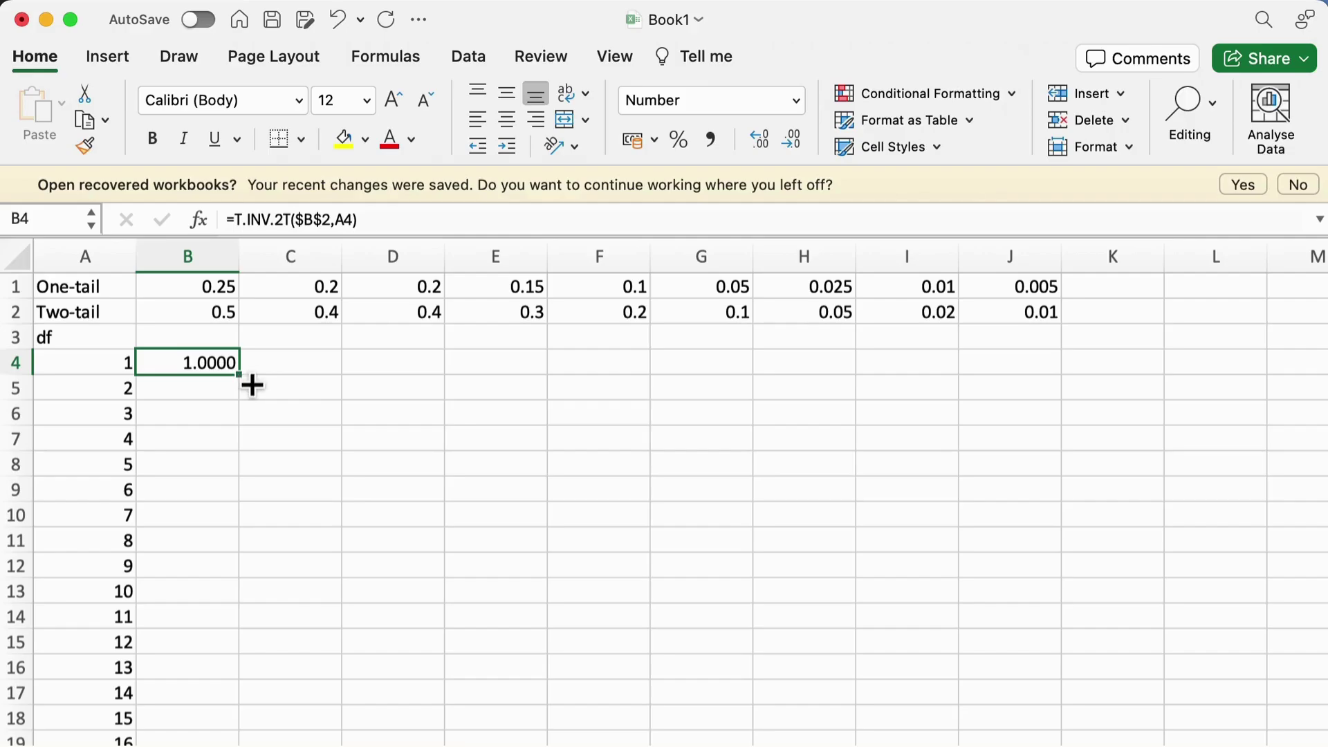
drag(253, 385, 1091, 383)
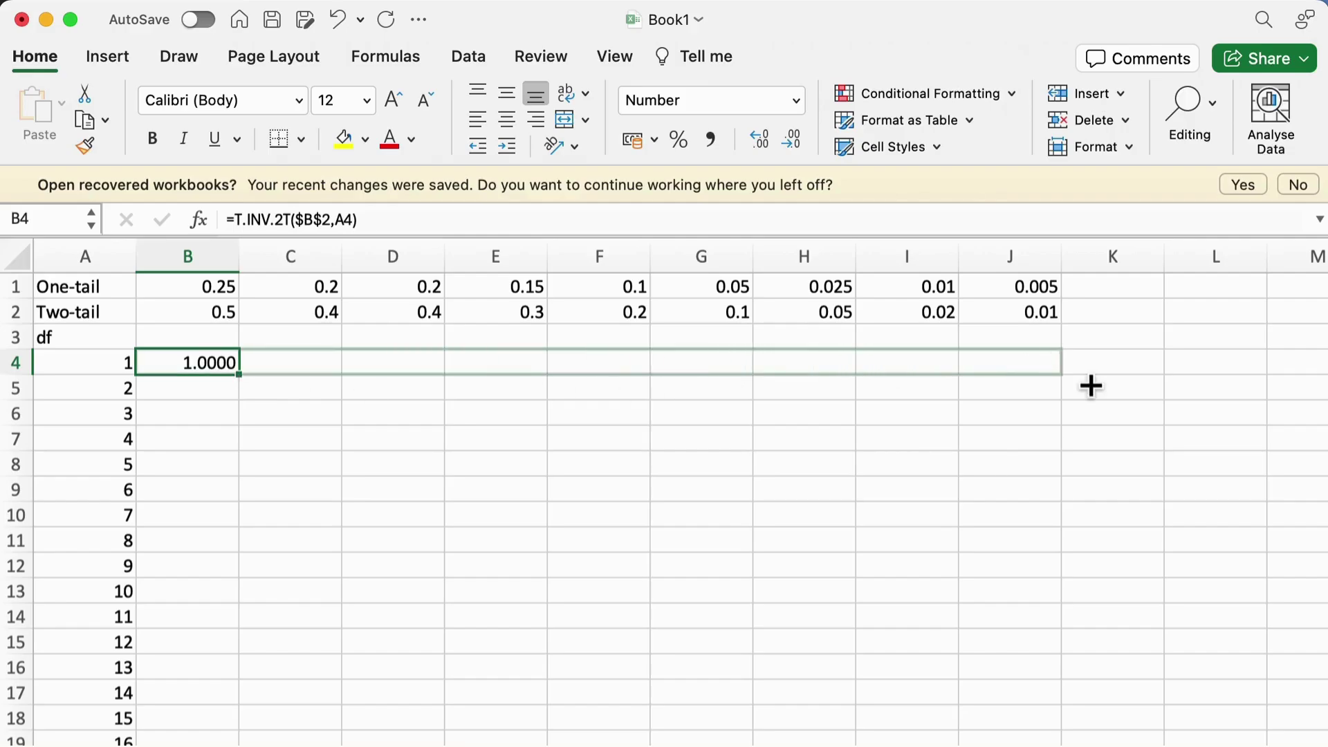
Fix C4, D4 and E4 formulas to use their own two-tail alpha and df in A4.
click(326, 371)
click(397, 228)
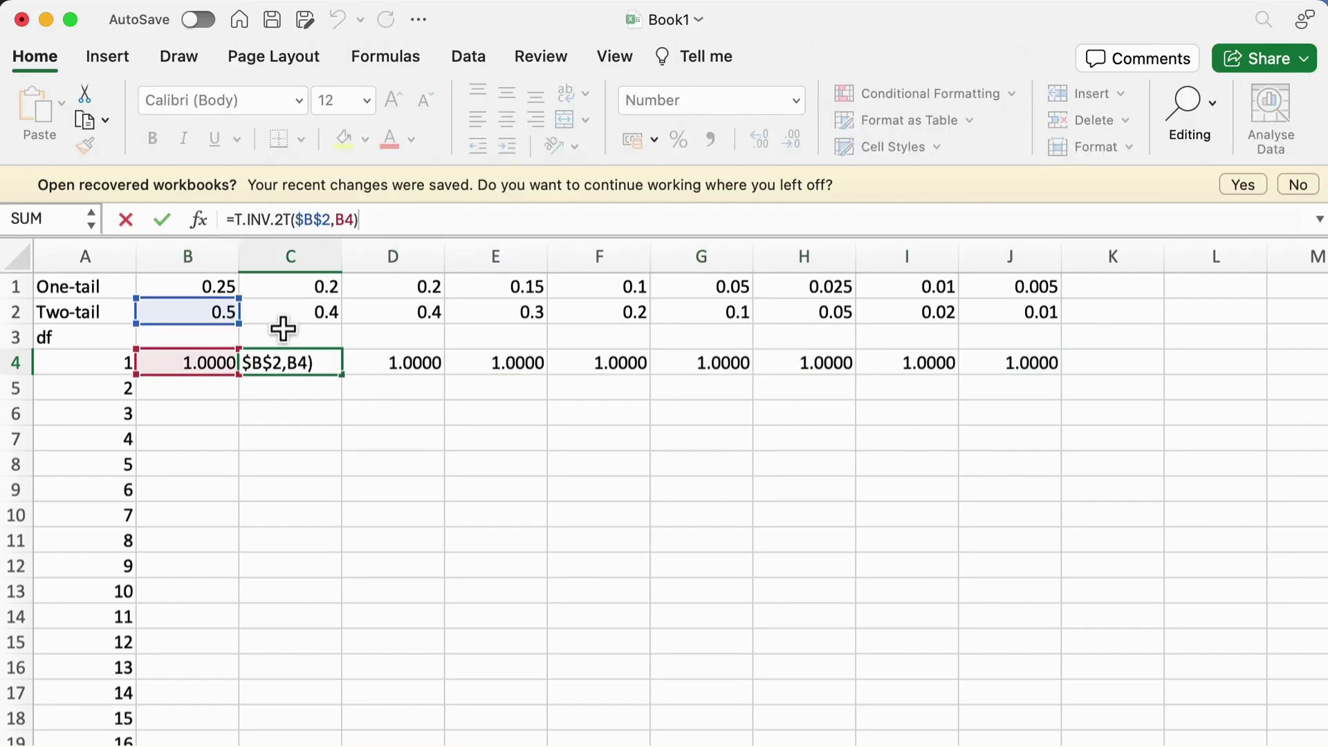
drag(200, 355, 283, 341)
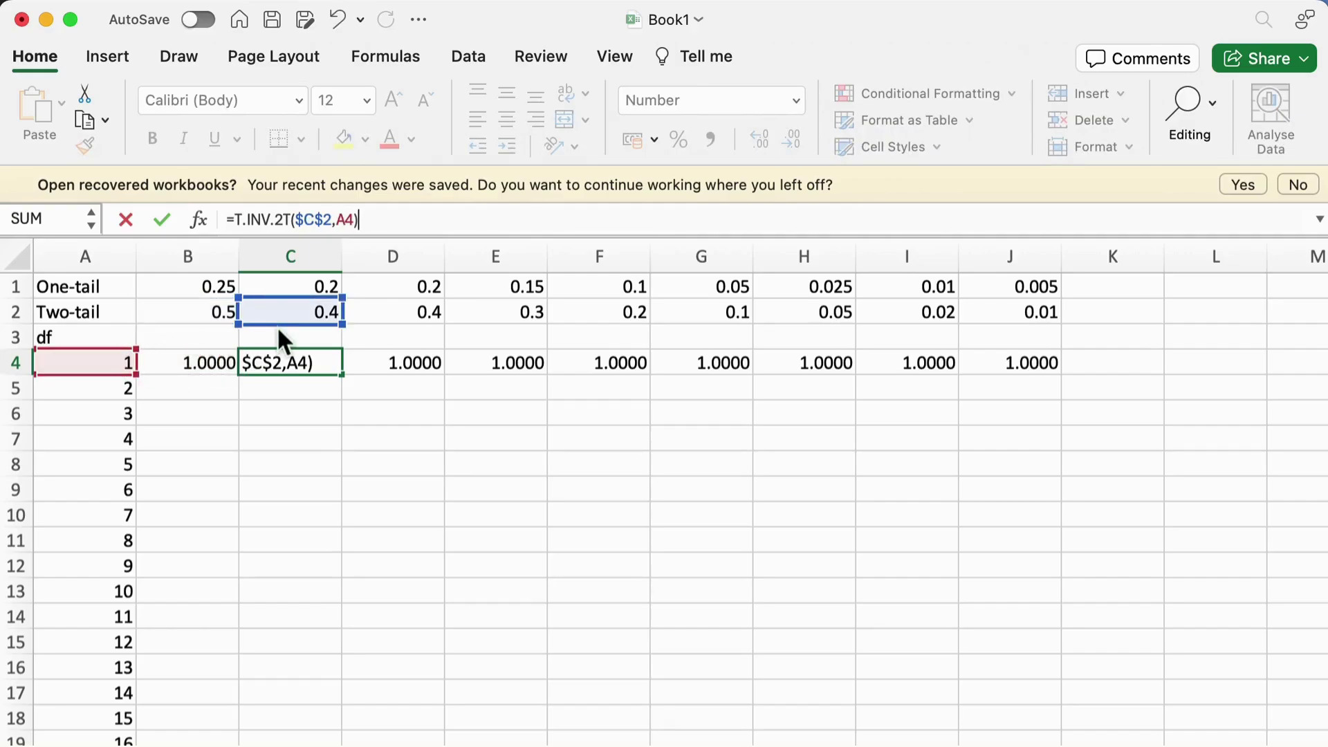
click(388, 359)
click(372, 223)
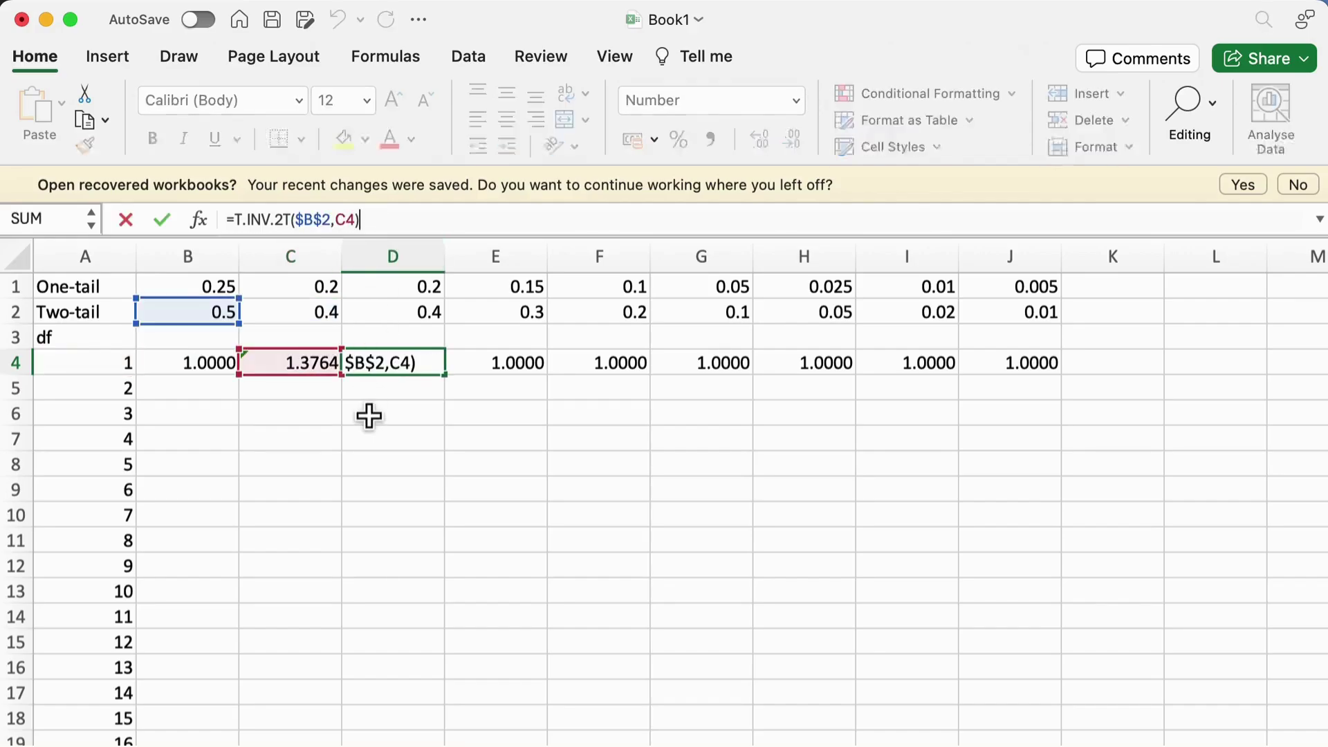
drag(321, 380, 111, 370)
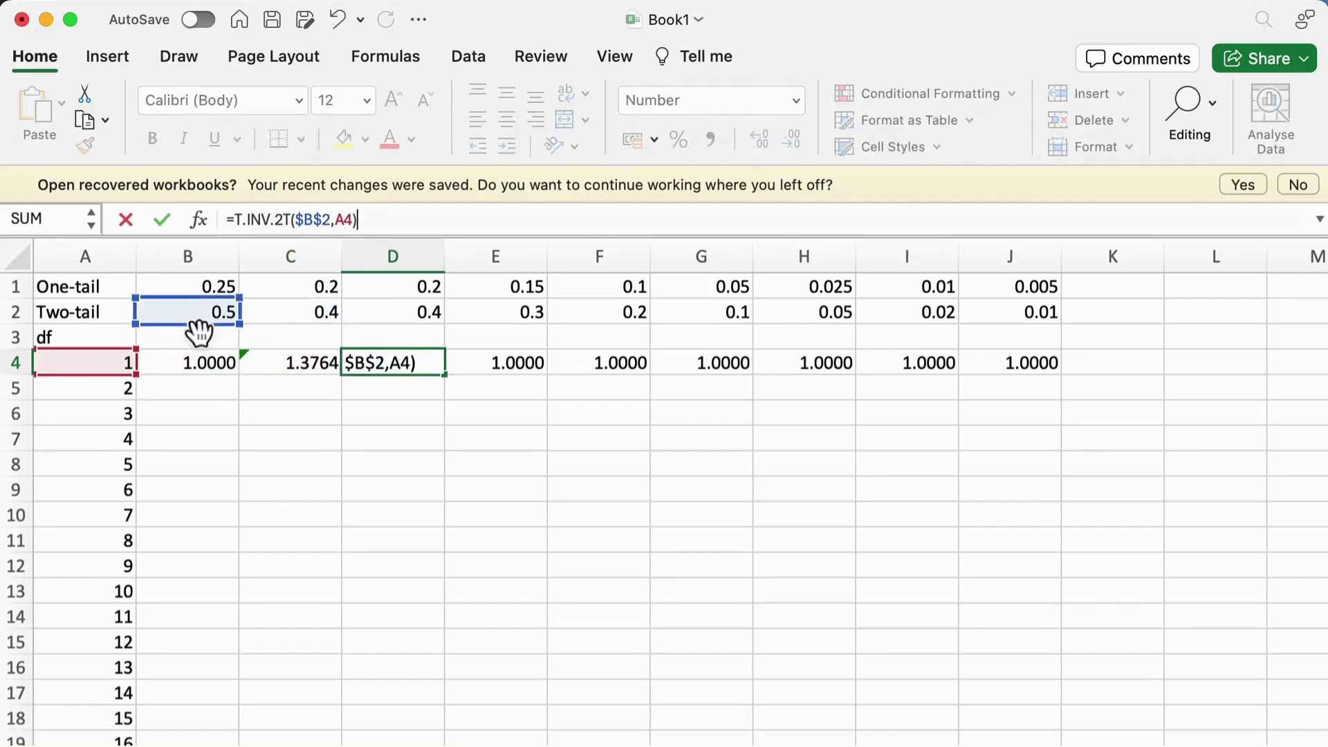
drag(226, 328, 392, 316)
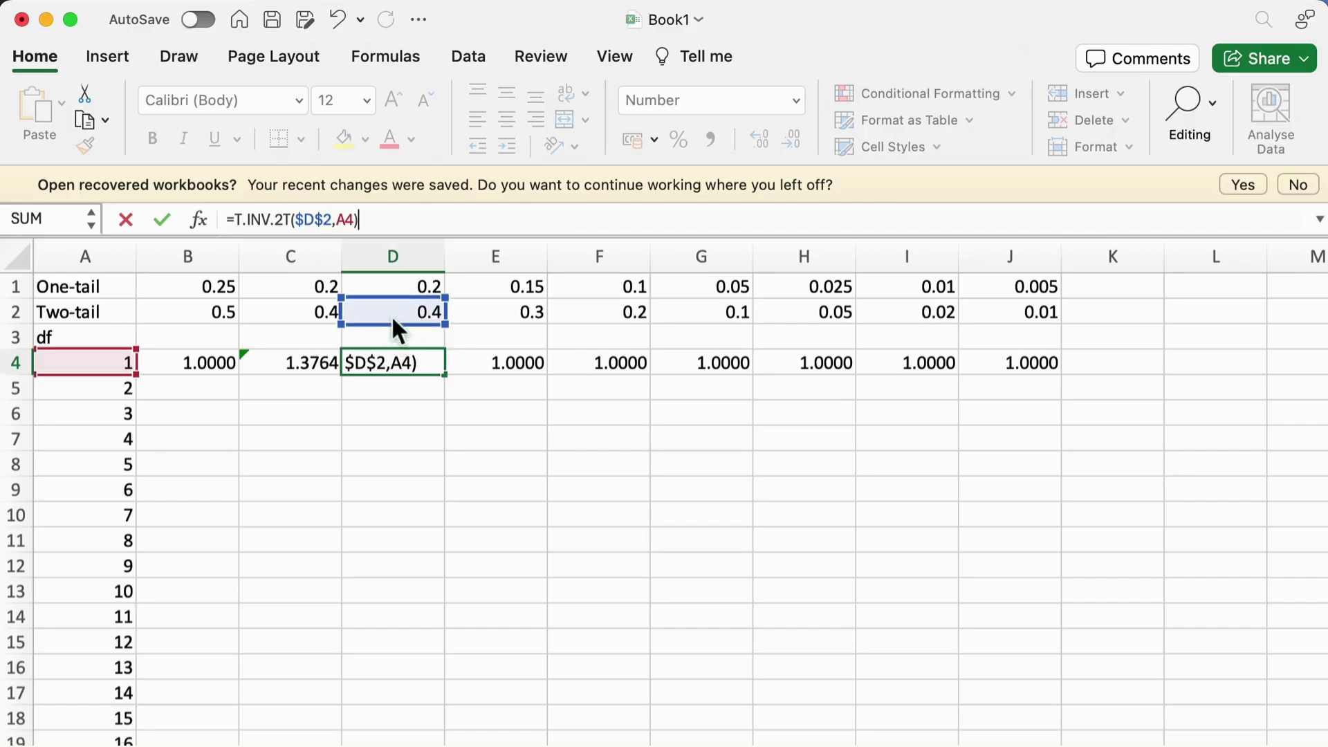
key(Tab)
double_click(512, 370)
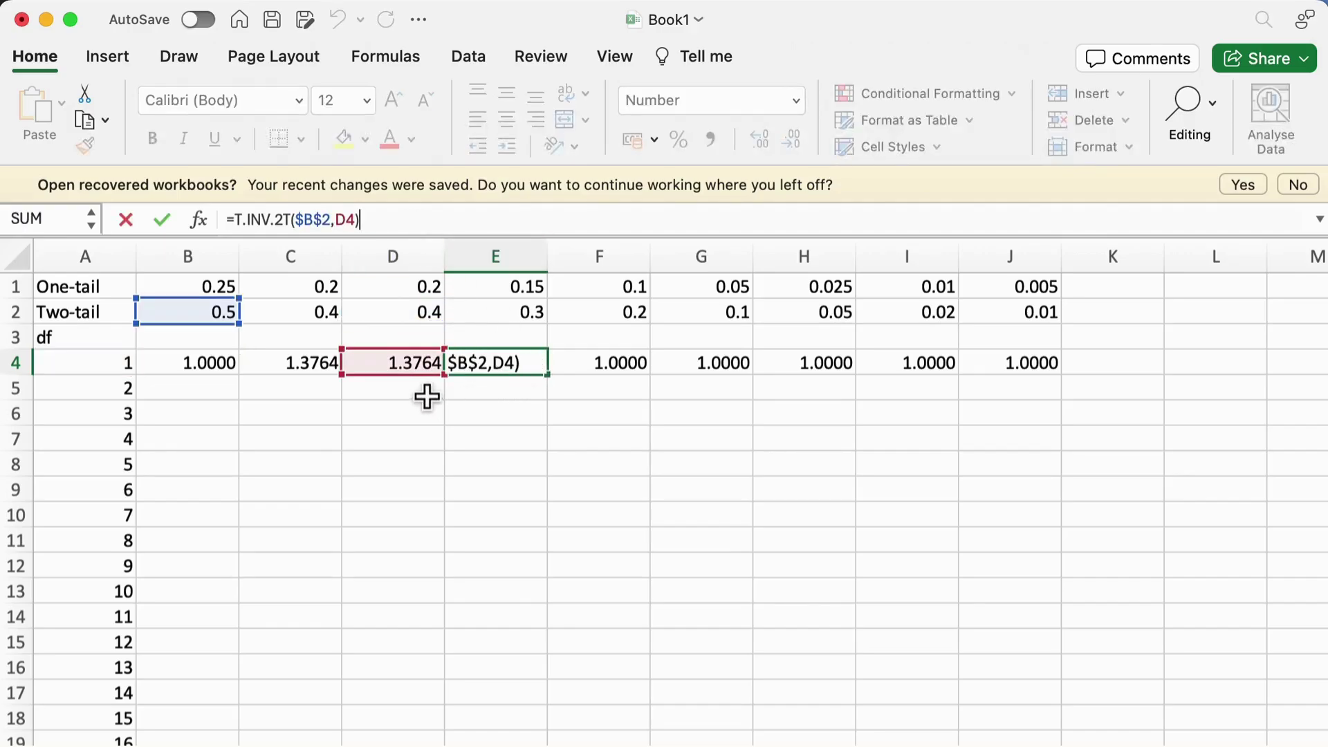
drag(424, 377, 501, 321)
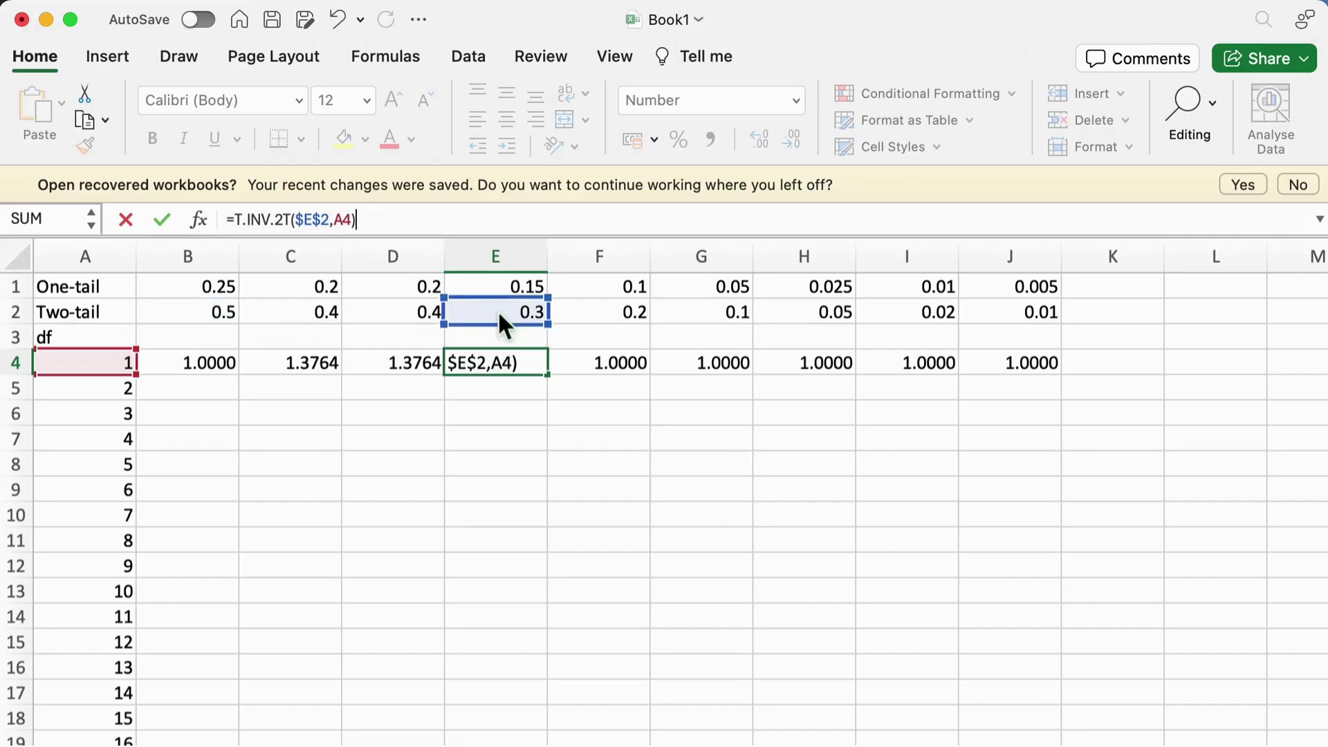
key(Tab)
Fix F4 and G4 formulas to reference F2/G2 alphas and df in A4.
double_click(616, 370)
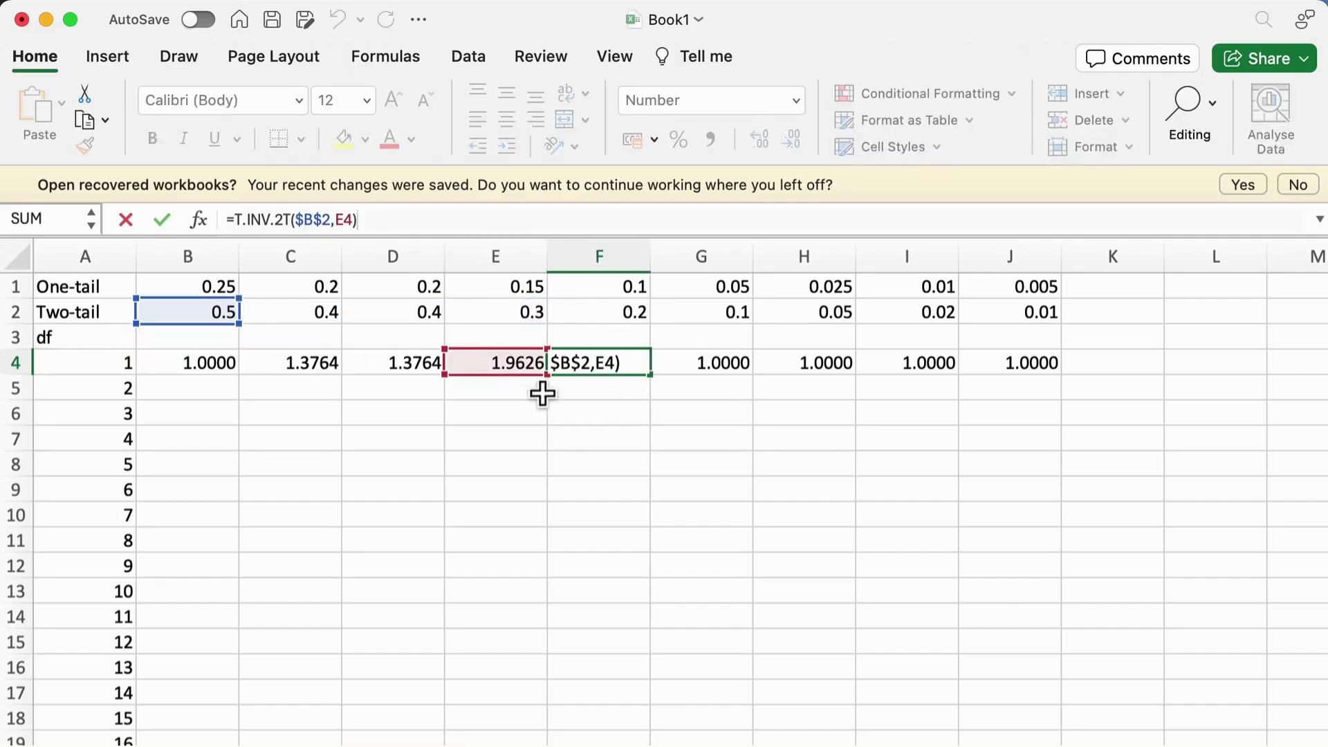
drag(534, 379, 83, 392)
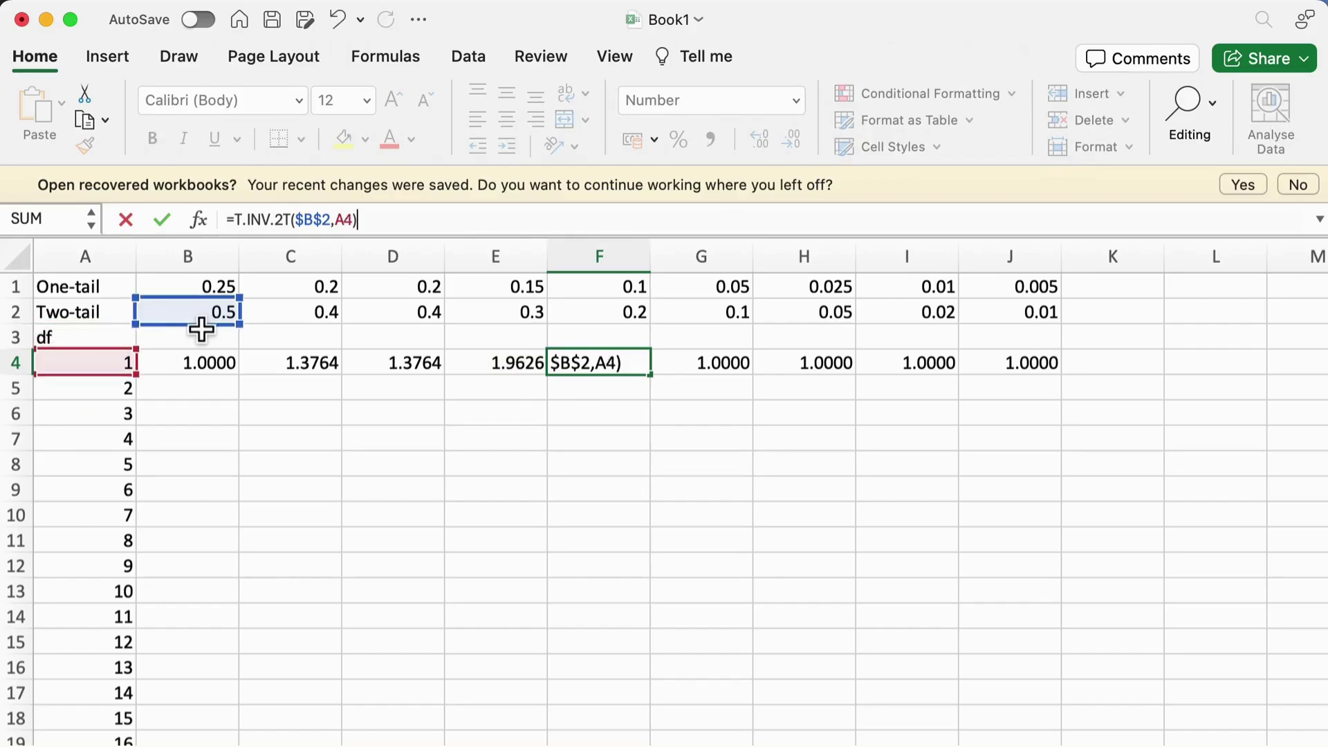
drag(201, 324, 571, 324)
click(700, 361)
key(F2)
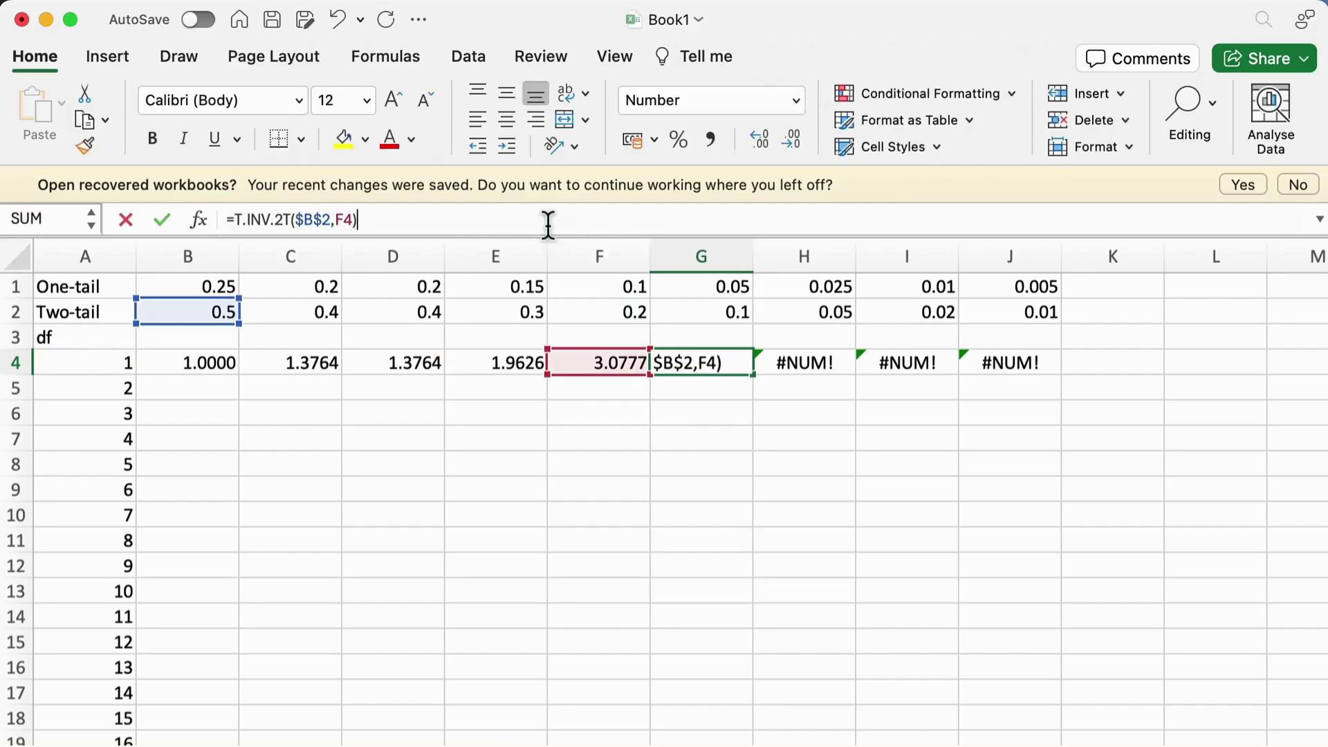
drag(617, 377, 53, 370)
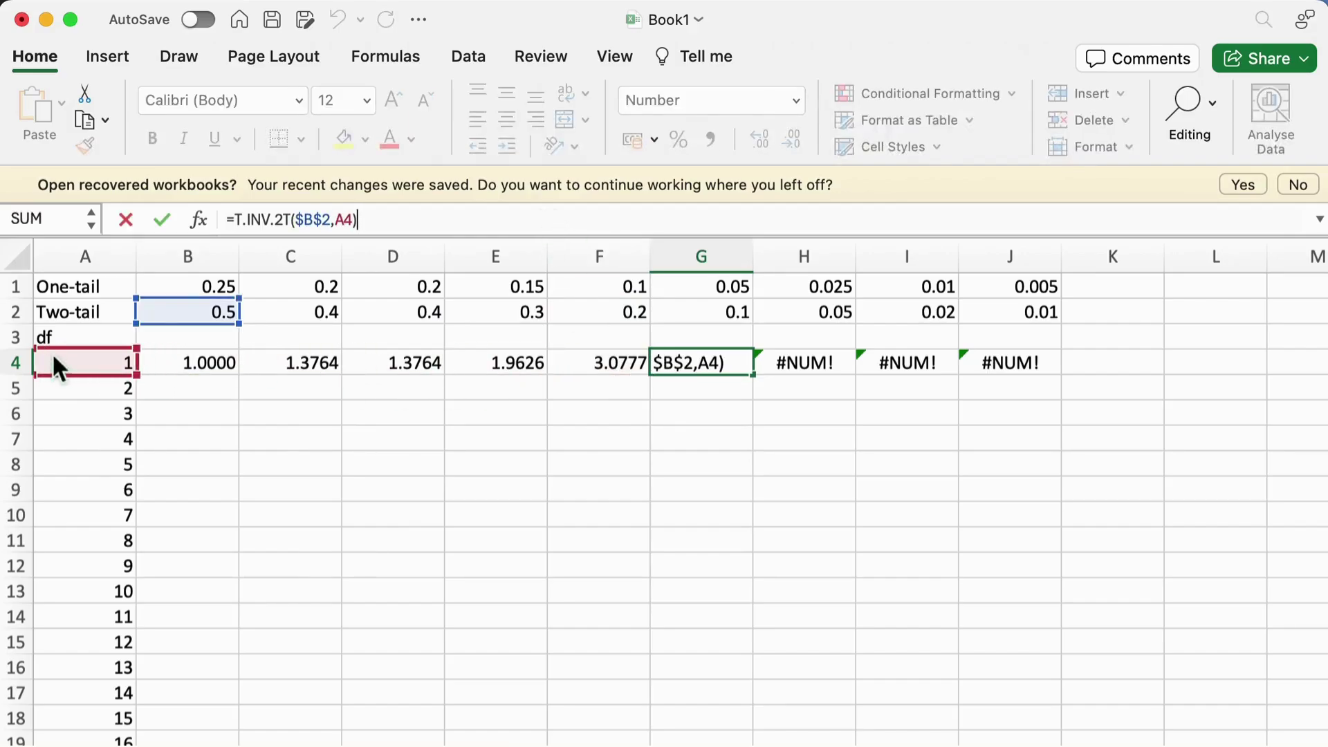
click(156, 320)
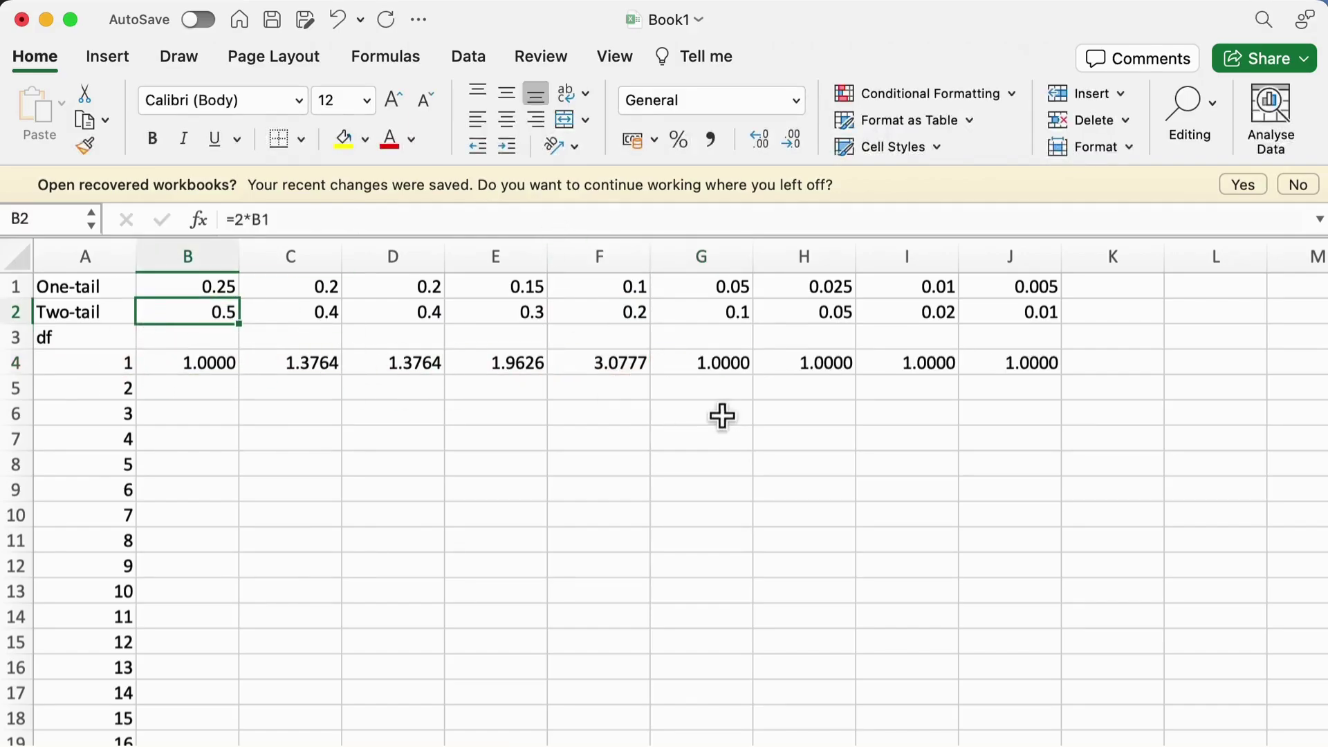
click(712, 377)
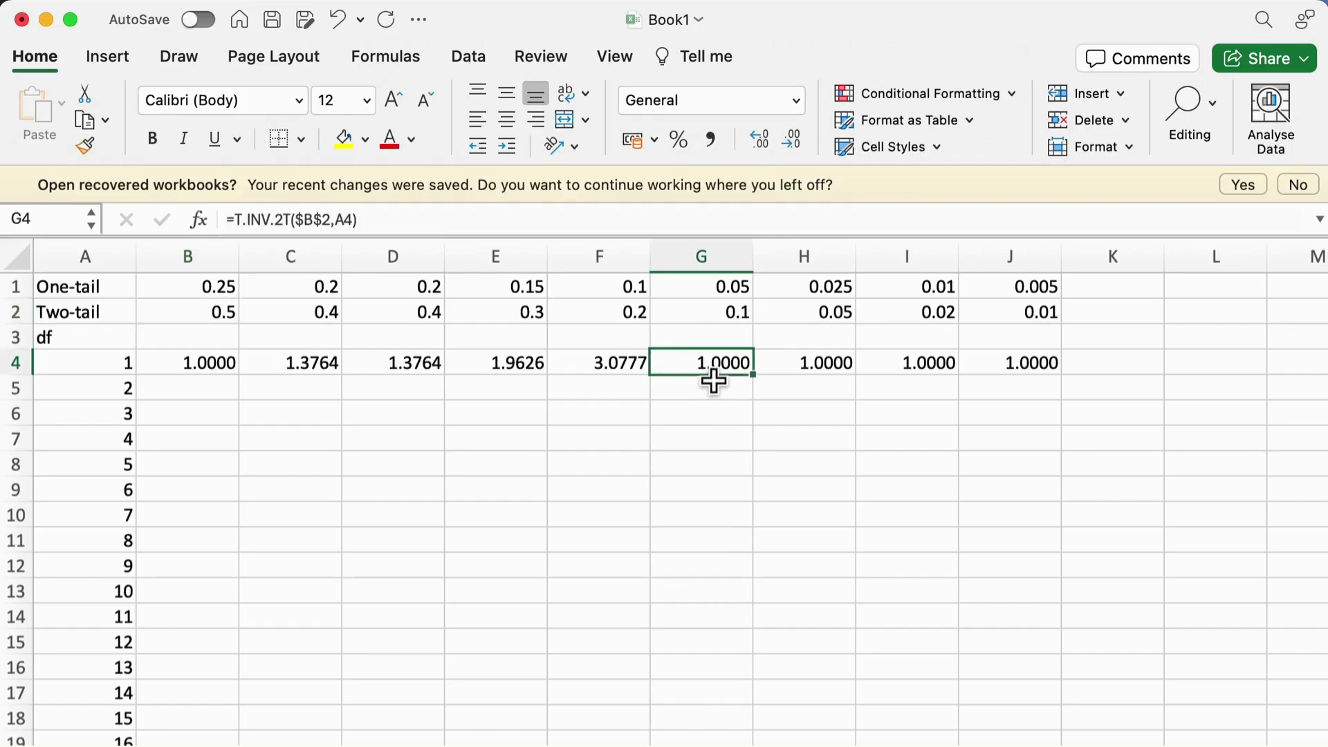
click(523, 222)
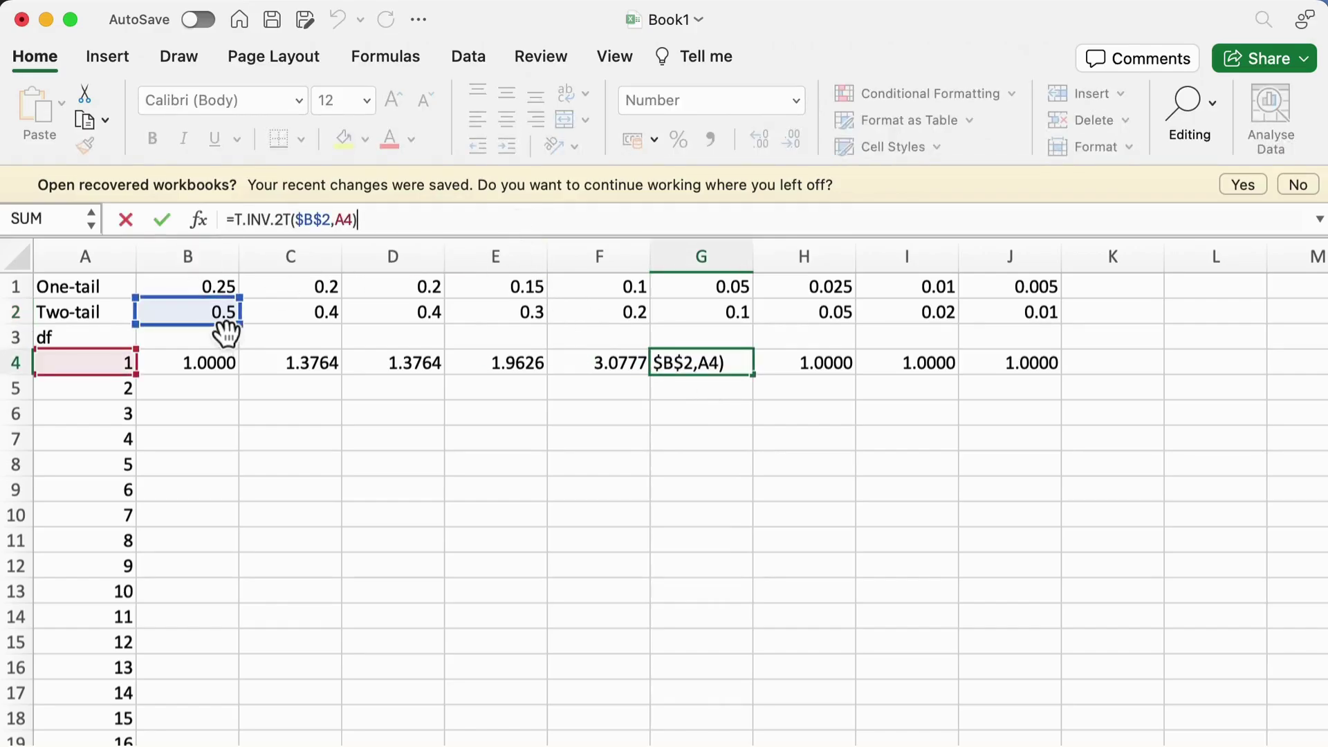
drag(222, 332, 682, 327)
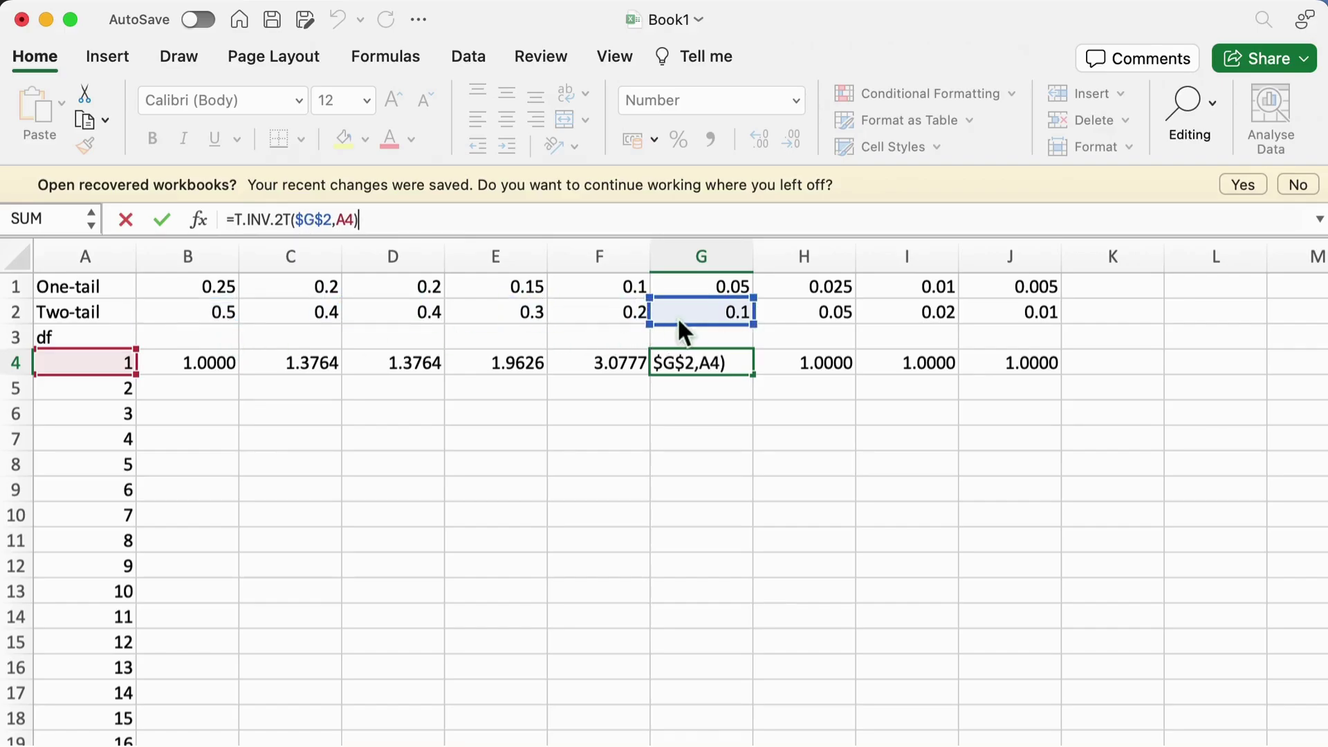
key(Tab)
Fix H4, I4 and J4 formulas to reference H2, I2, J2 and A4, giving 63.6567 in J4.
click(563, 222)
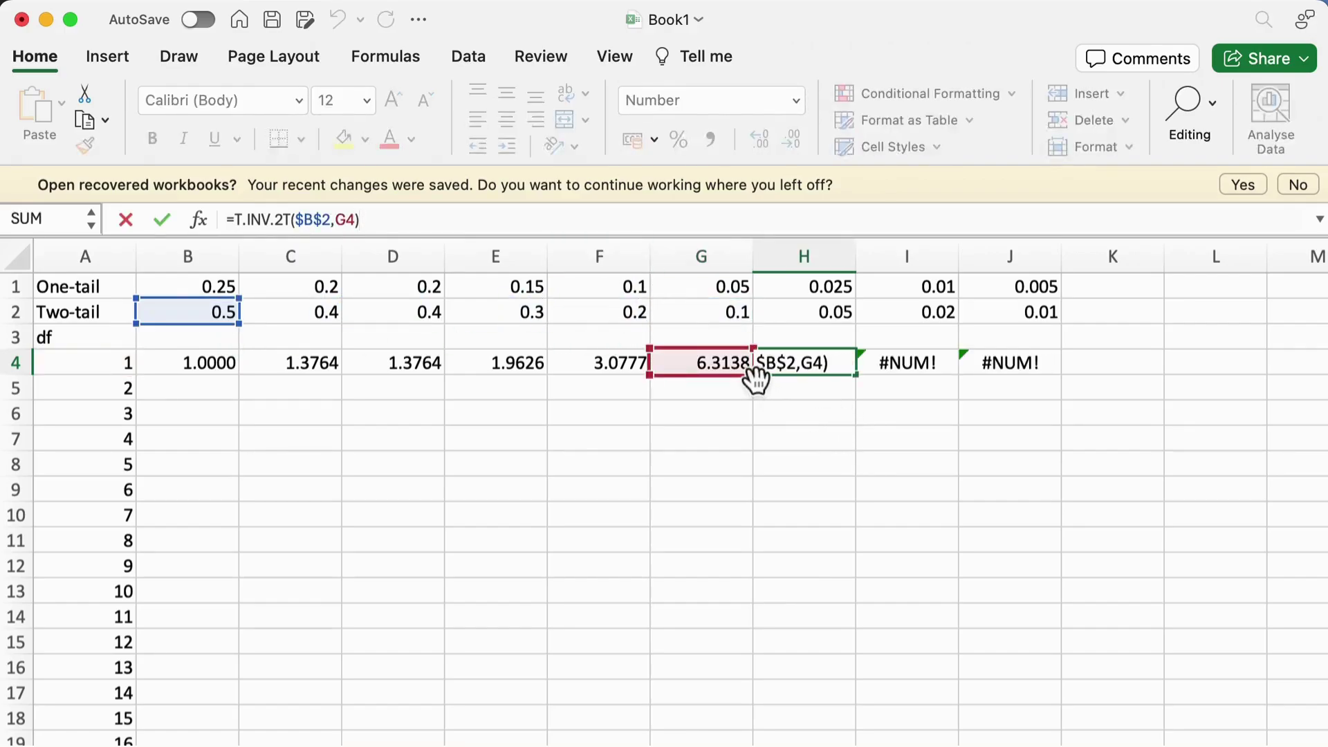
drag(754, 372, 11, 374)
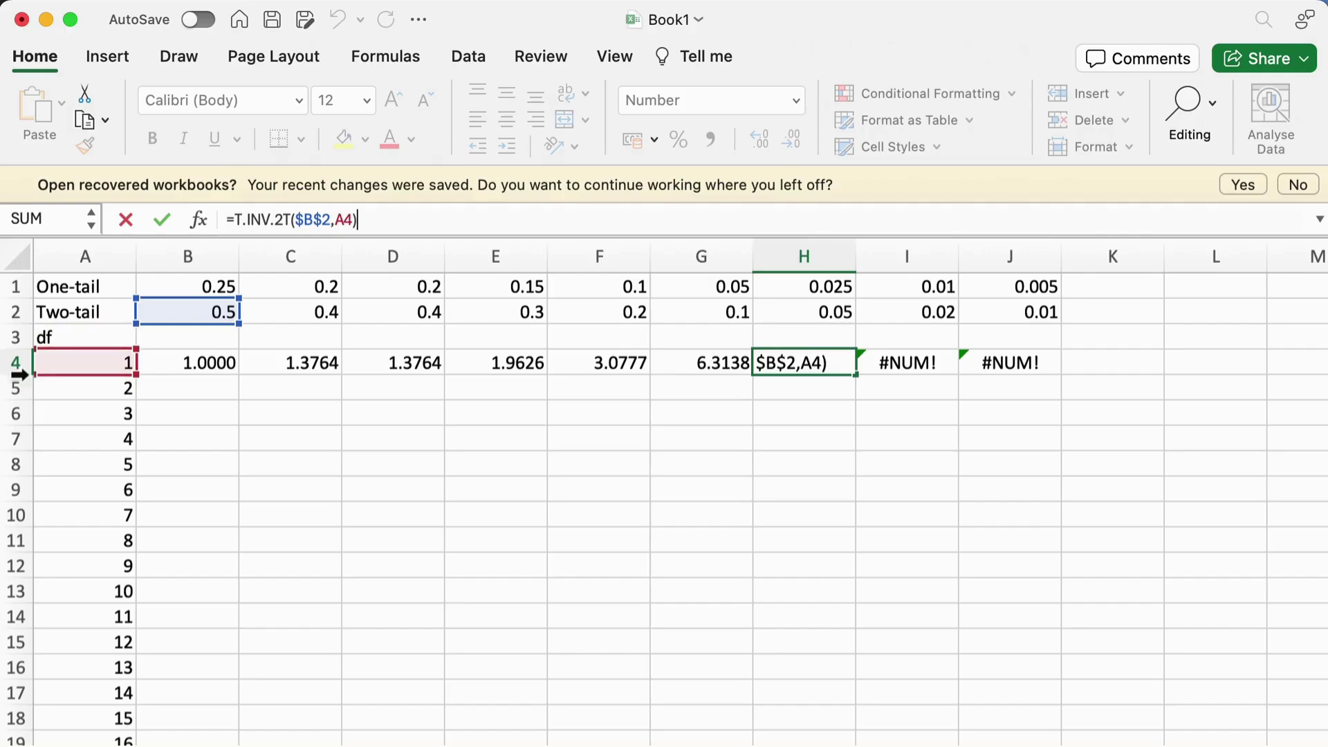
drag(217, 332, 819, 316)
key(Tab)
click(590, 229)
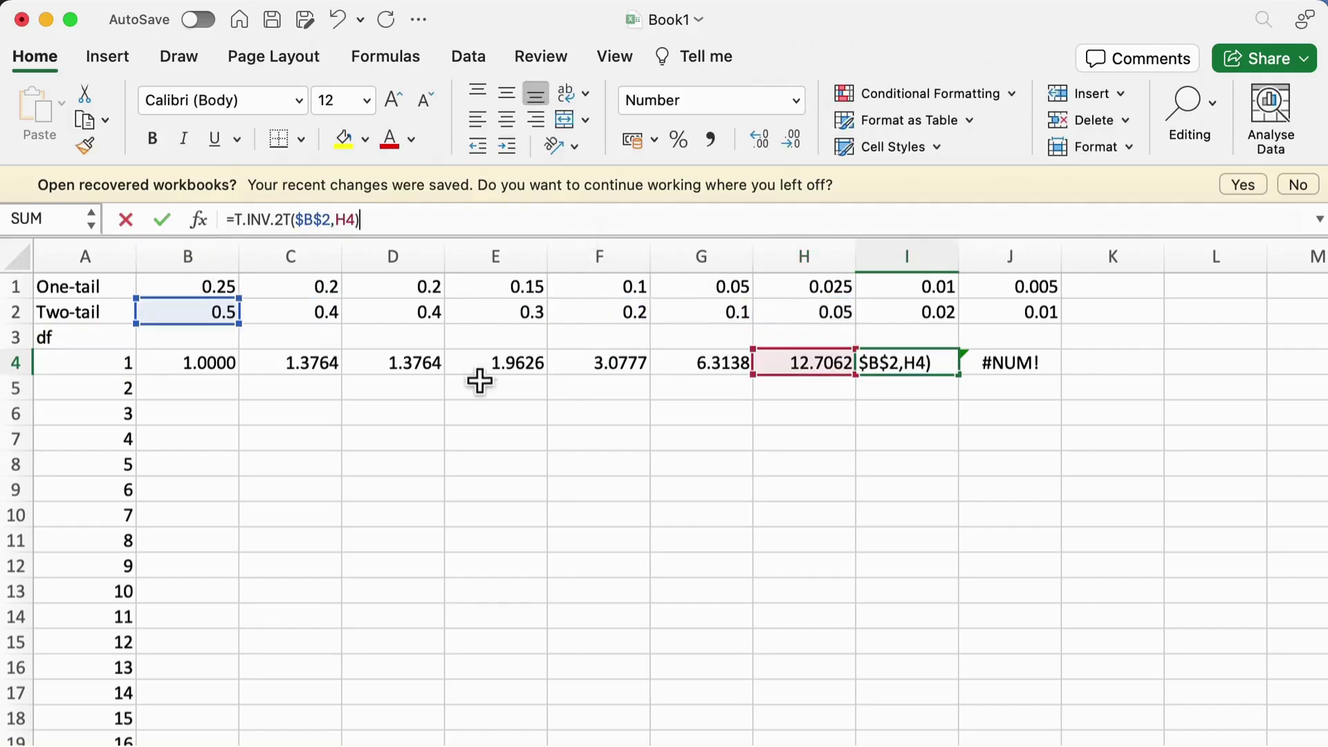
drag(761, 376, 39, 355)
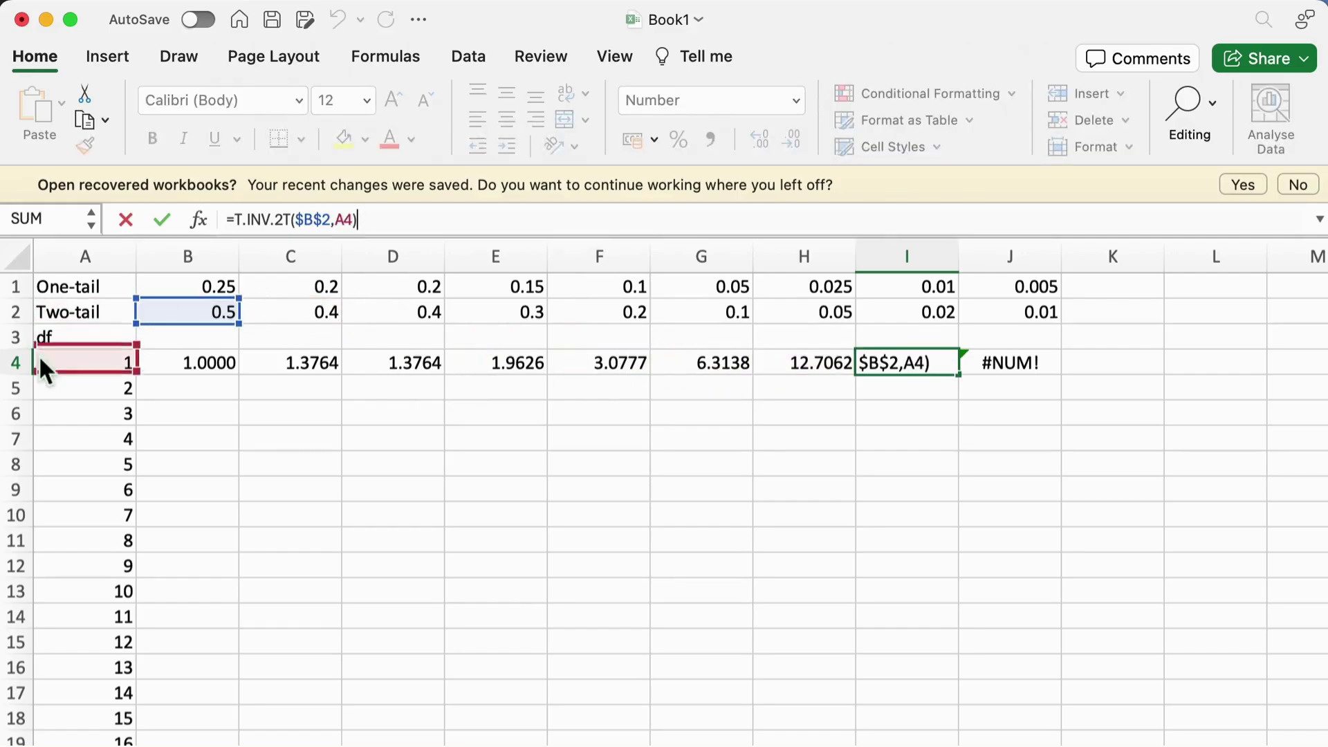
drag(186, 332, 891, 311)
key(Tab)
click(554, 227)
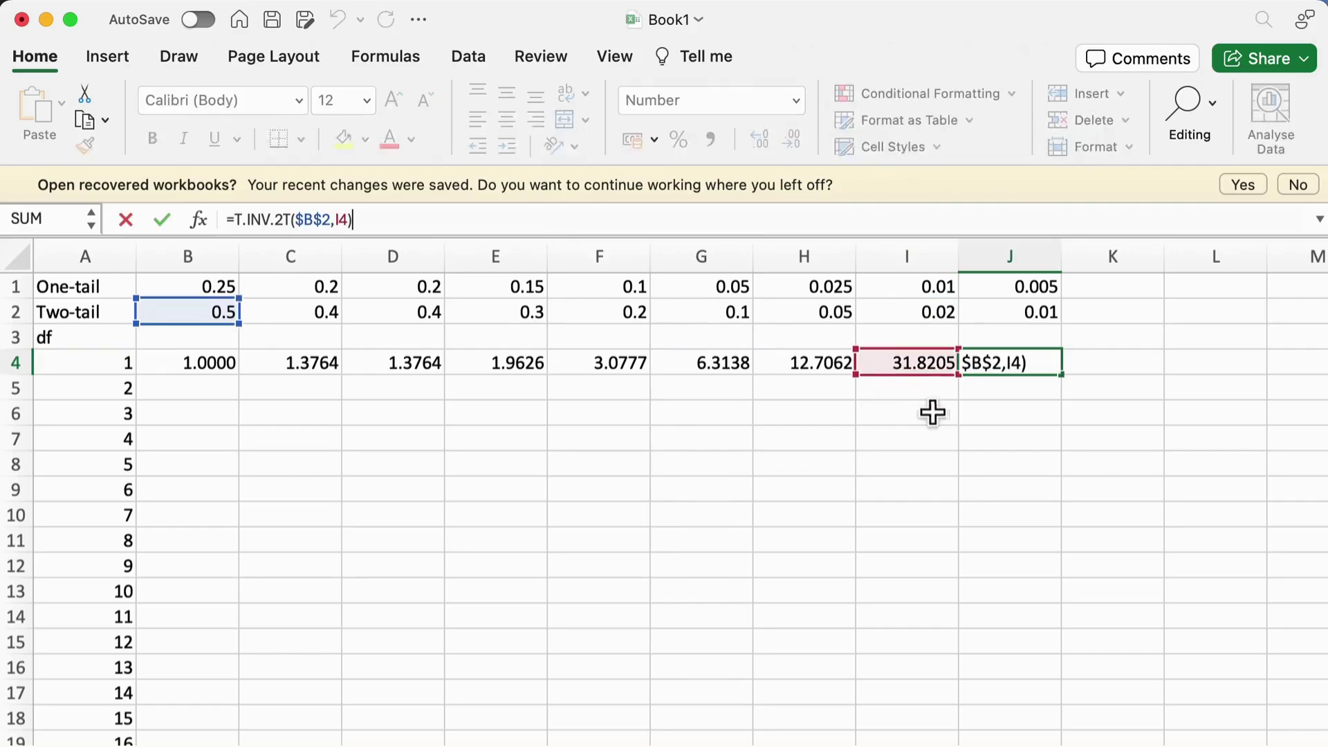
drag(930, 383, 82, 368)
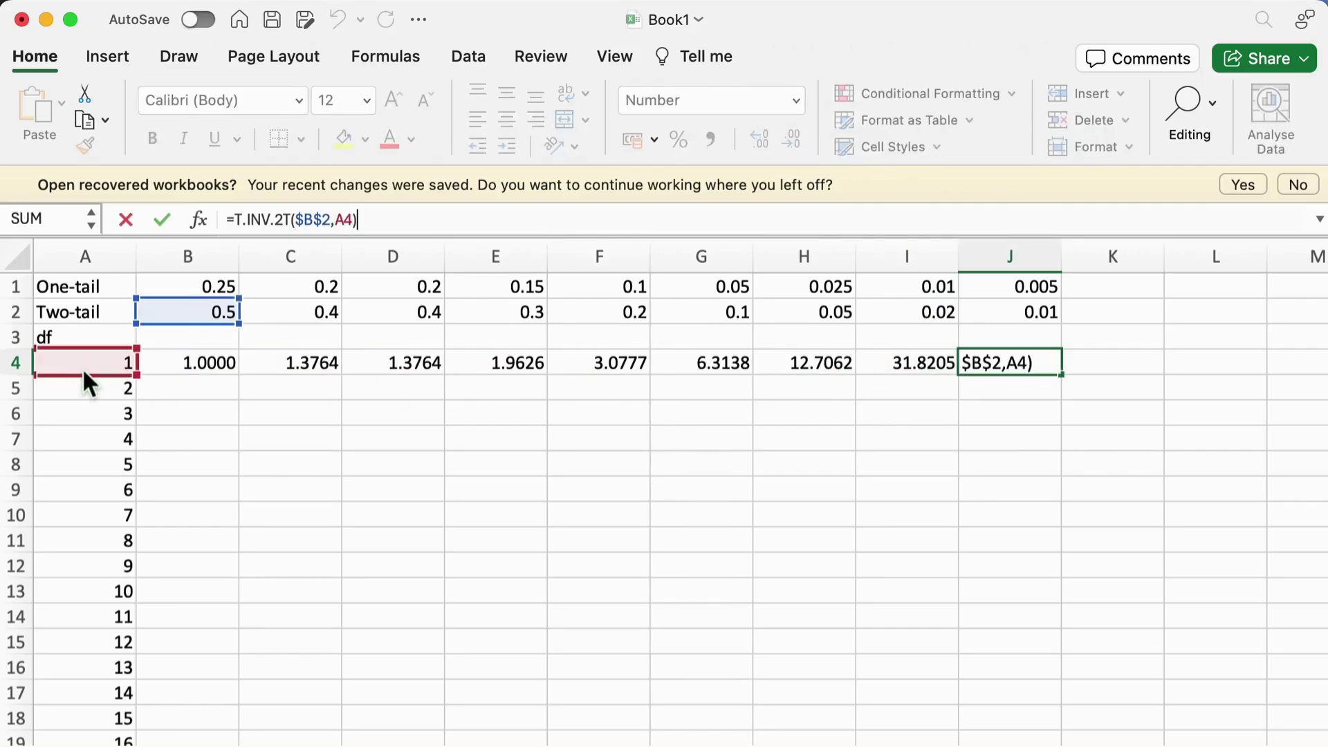
drag(197, 328, 1008, 311)
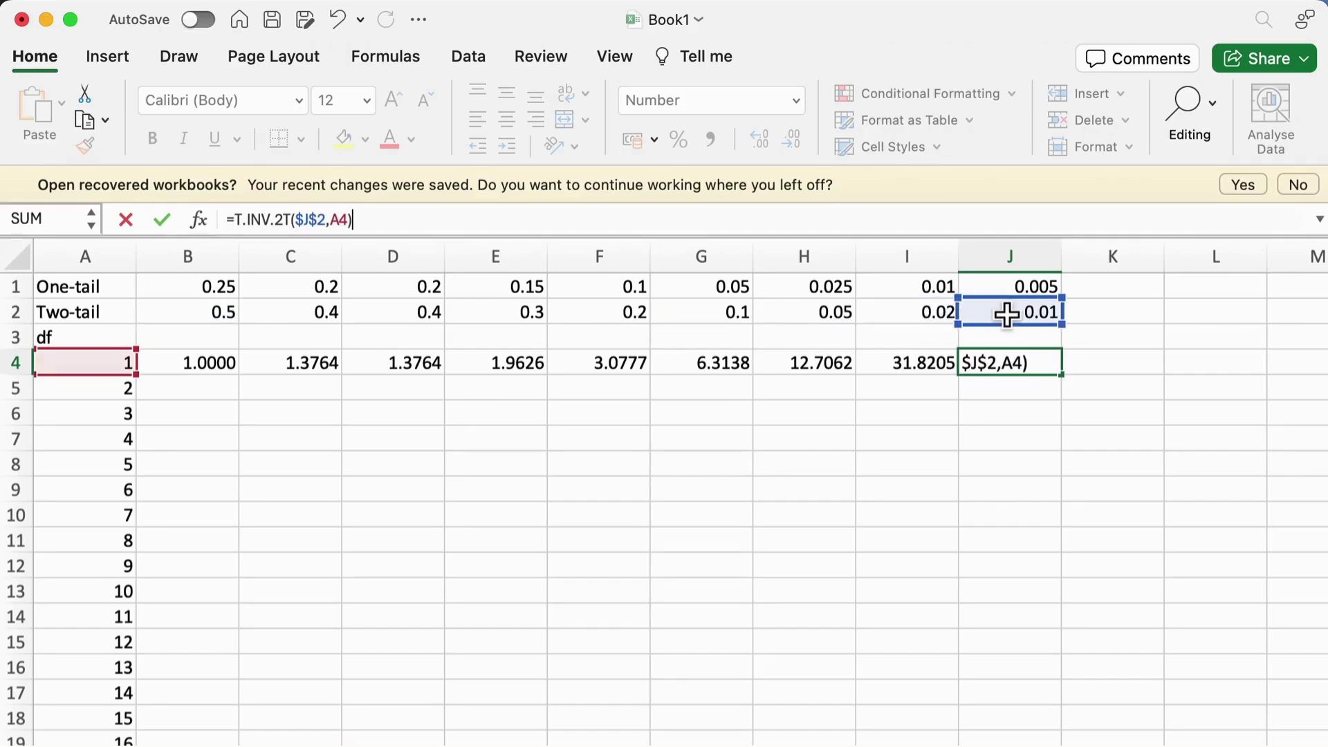
key(Tab)
drag(236, 361, 1028, 380)
Fill the B4:J4 critical-value formulas down through row 151.
click(1073, 387)
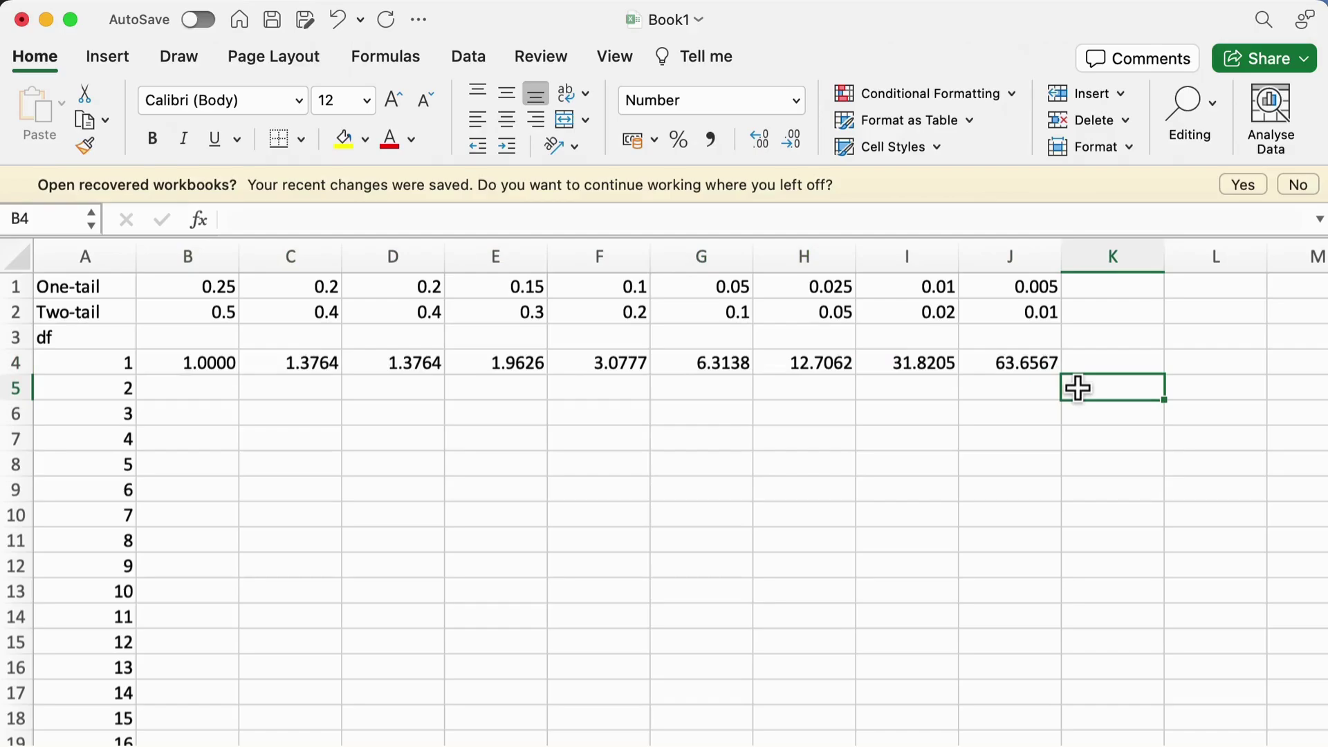
click(1034, 368)
drag(794, 365, 228, 358)
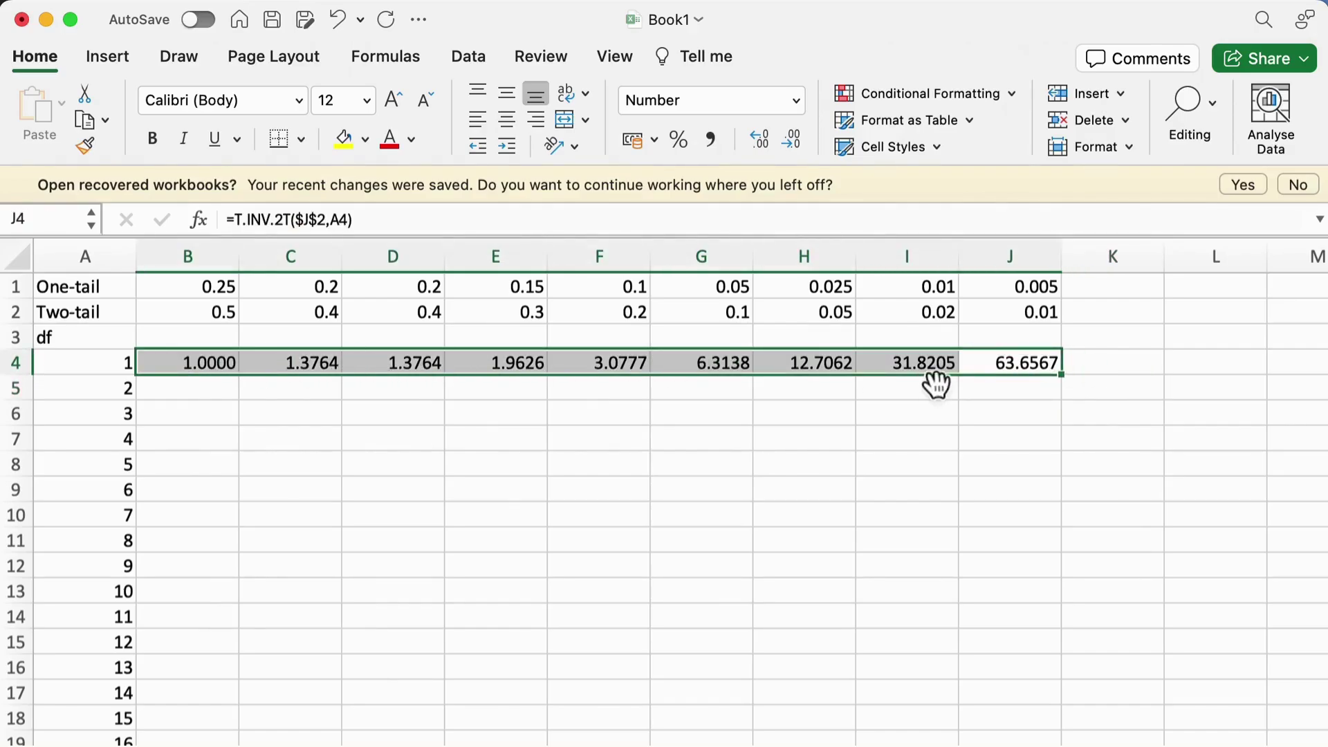
drag(1062, 374, 1076, 744)
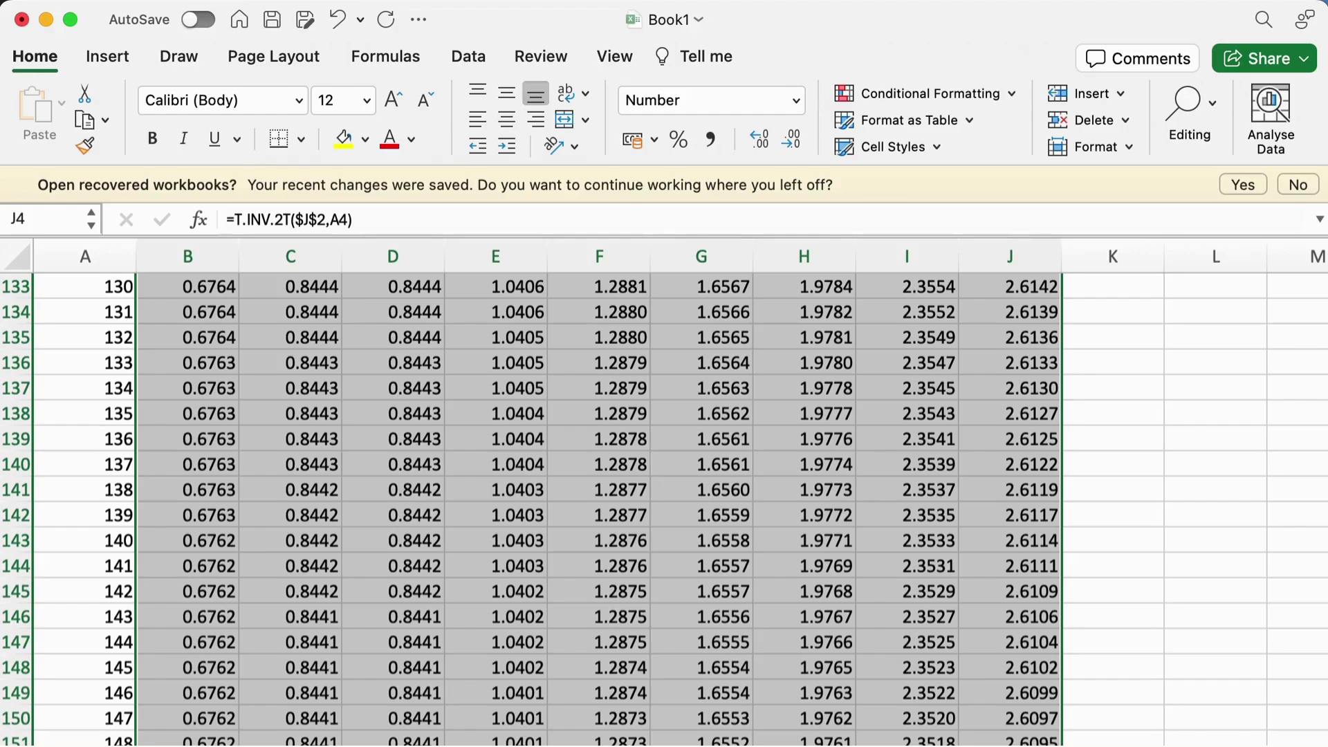
key(ctrl+Up)
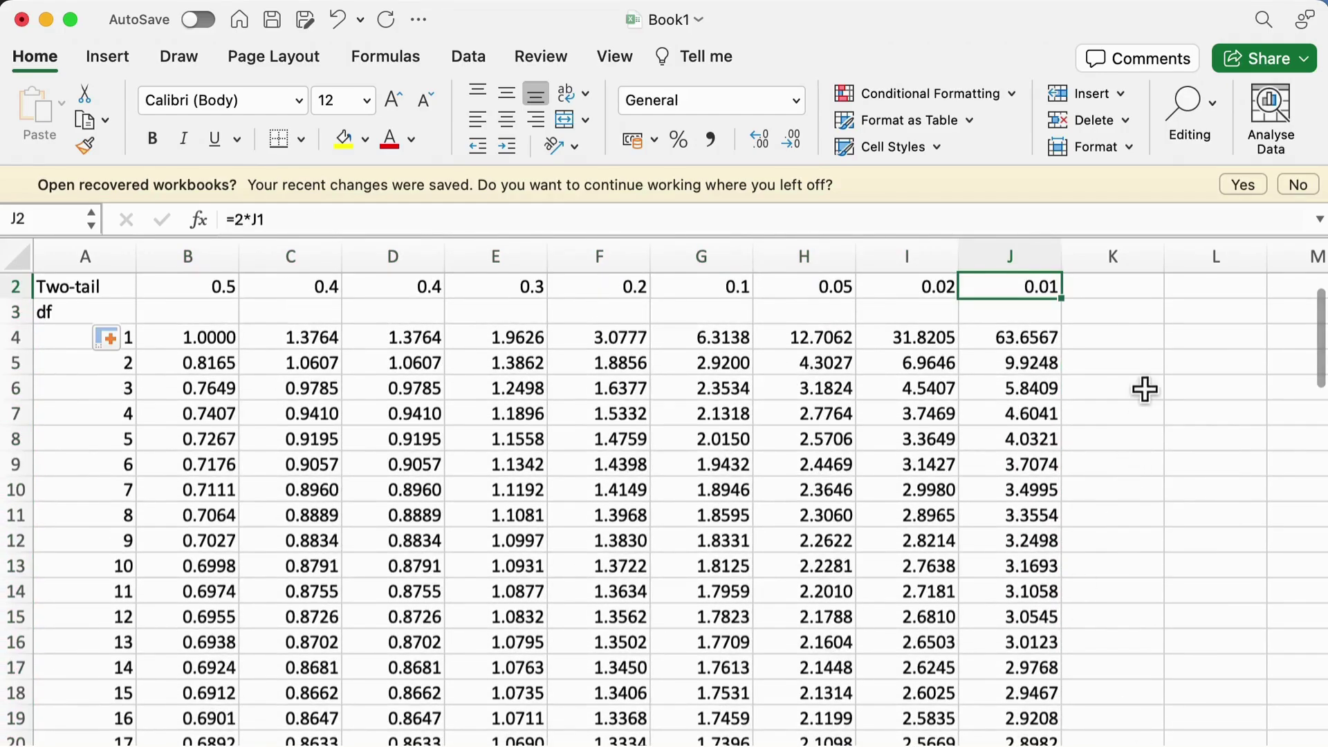
Copy column F (0.1 alpha) and insert it as a new column G.
click(1150, 362)
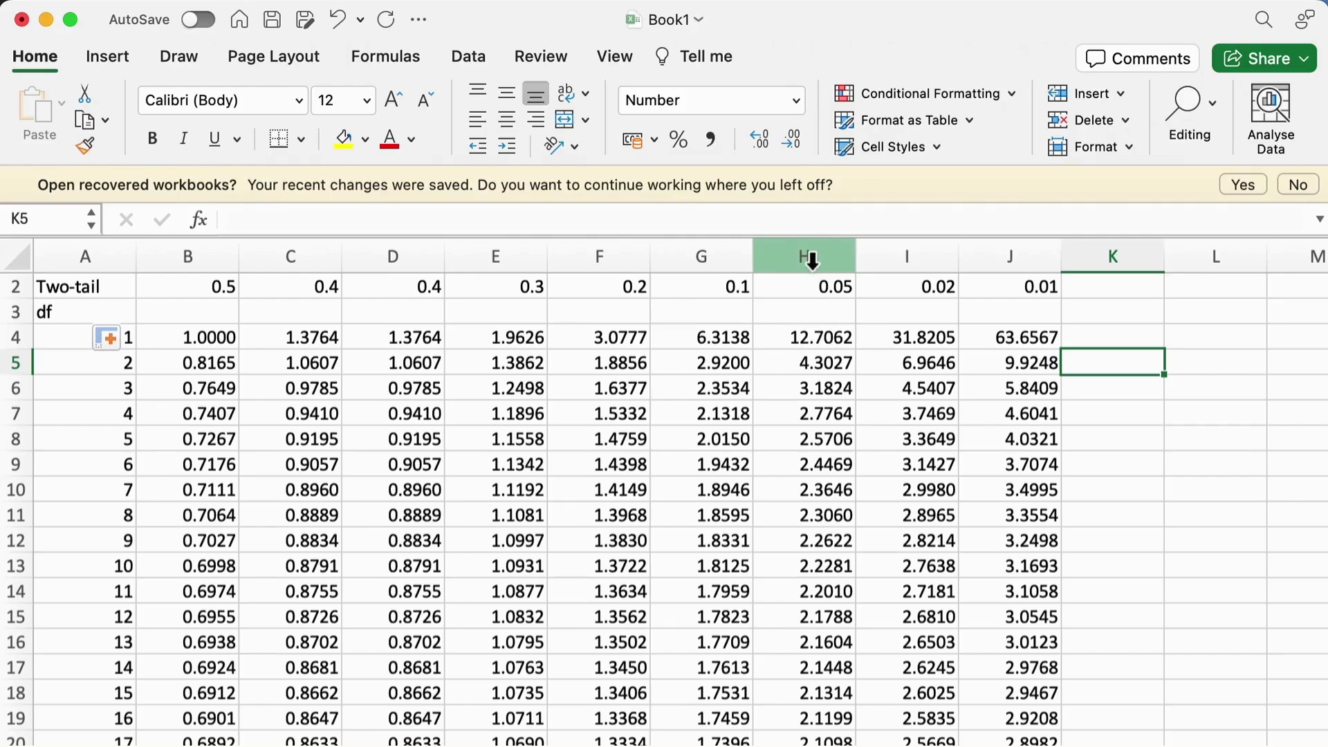
right_click(905, 258)
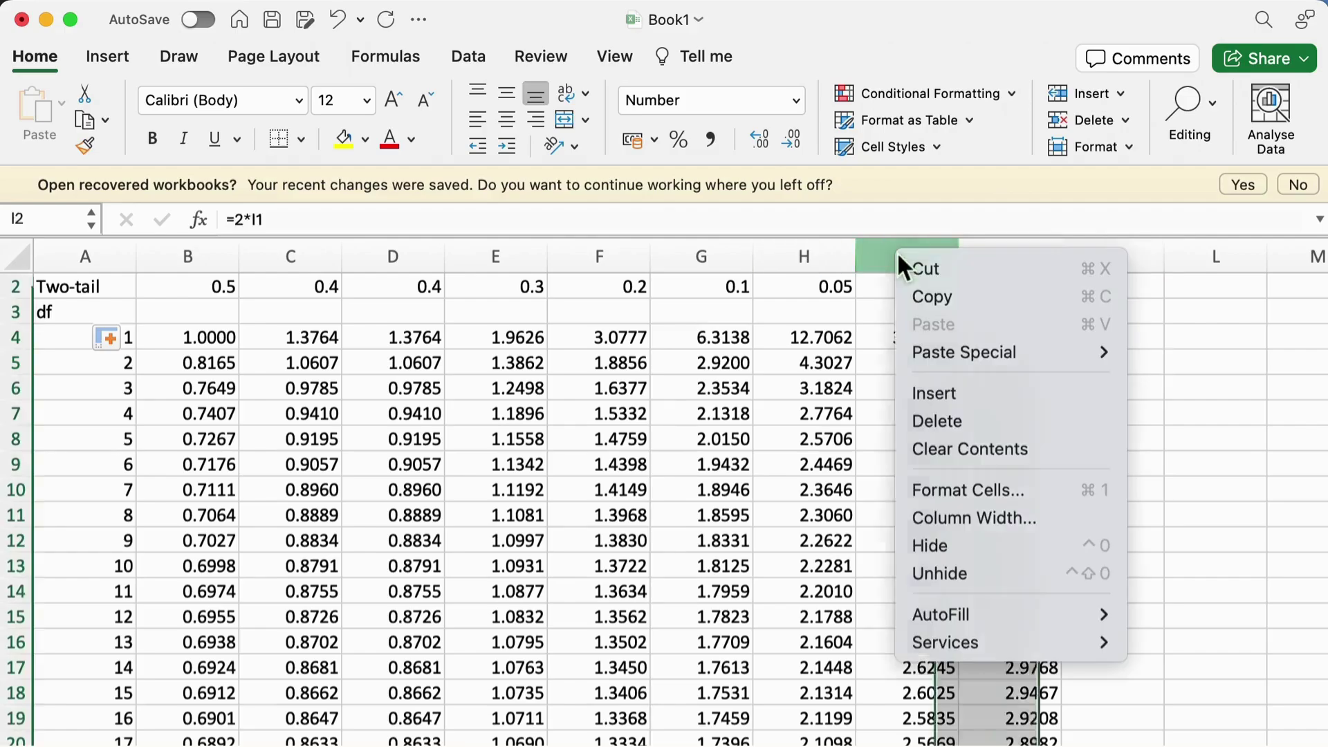
click(807, 368)
scroll(808, 368, up, 1)
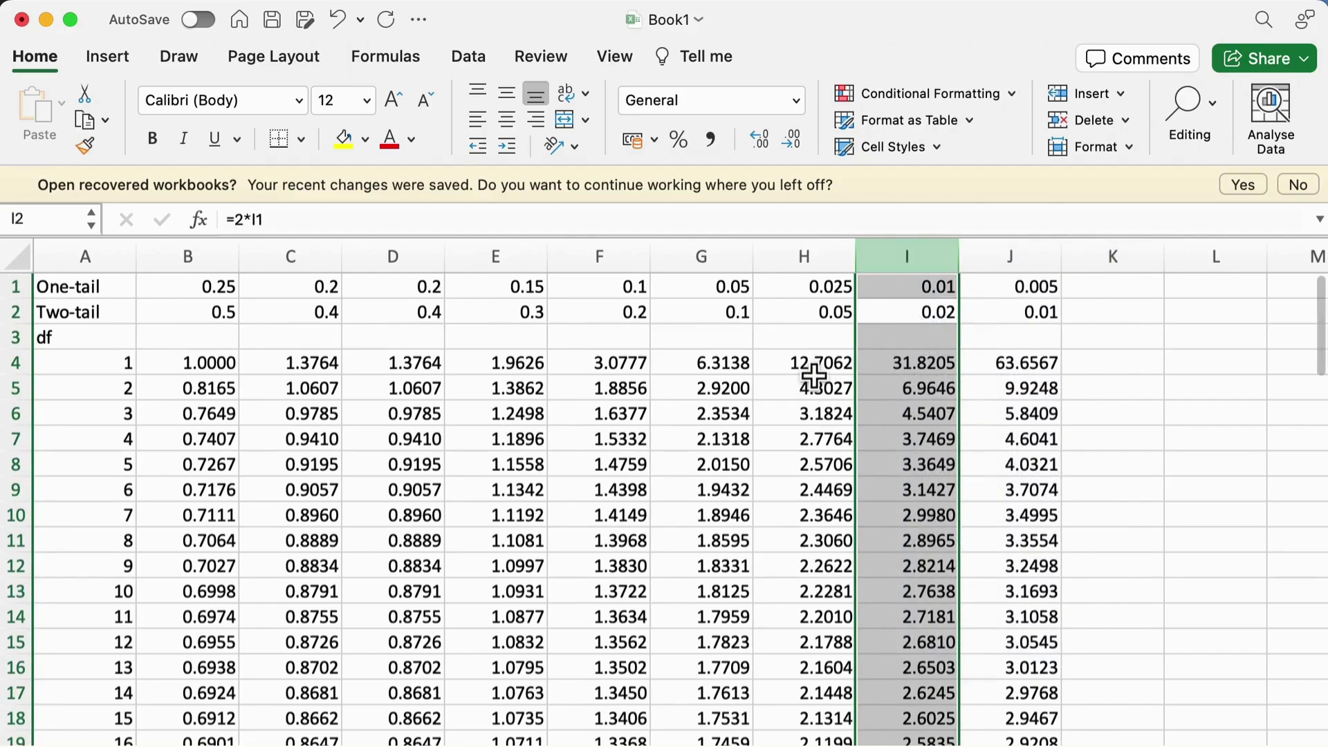
right_click(899, 264)
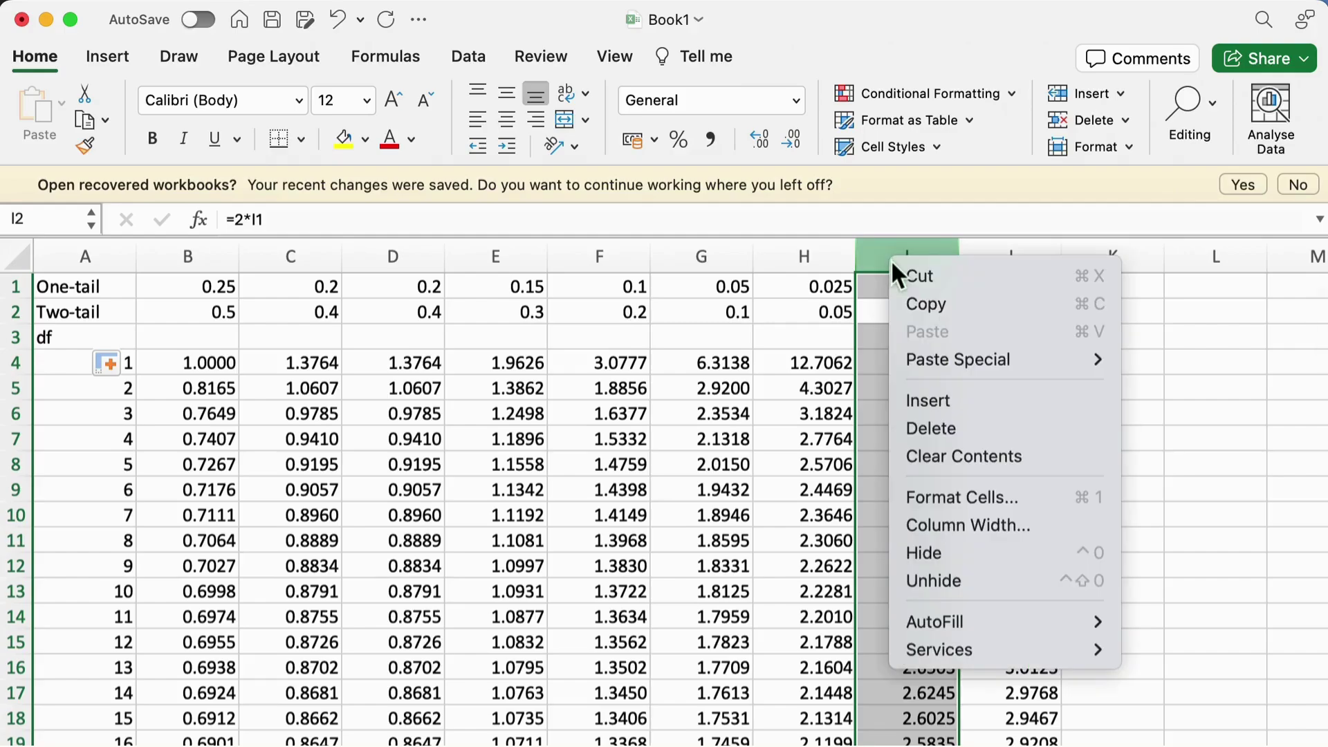
click(698, 263)
right_click(695, 254)
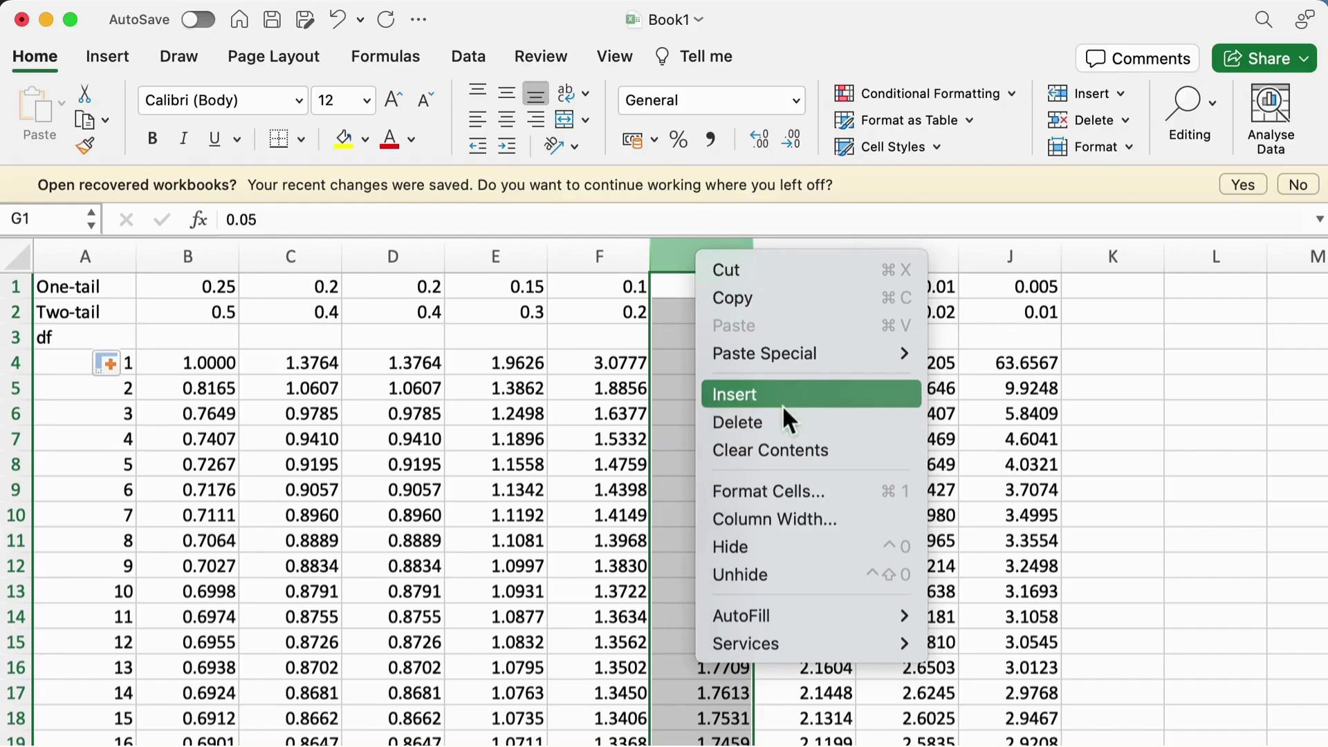
click(632, 264)
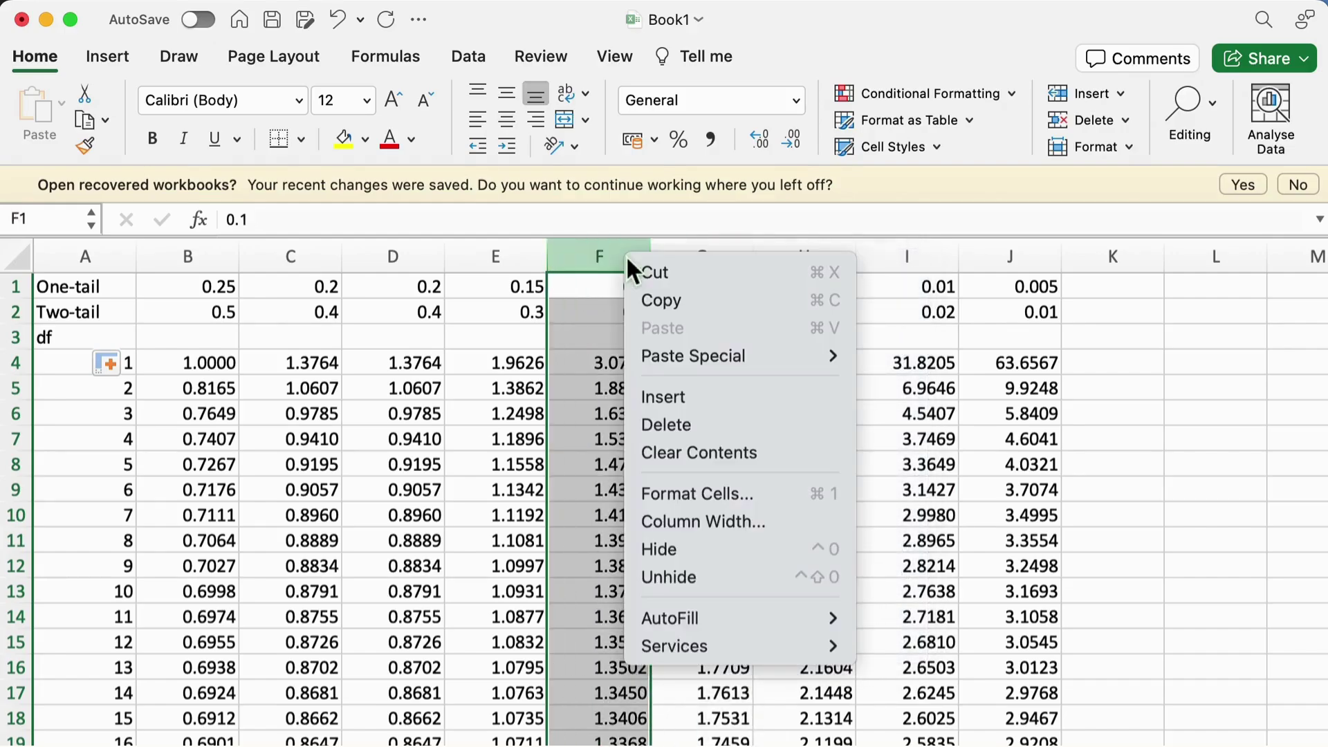
click(626, 255)
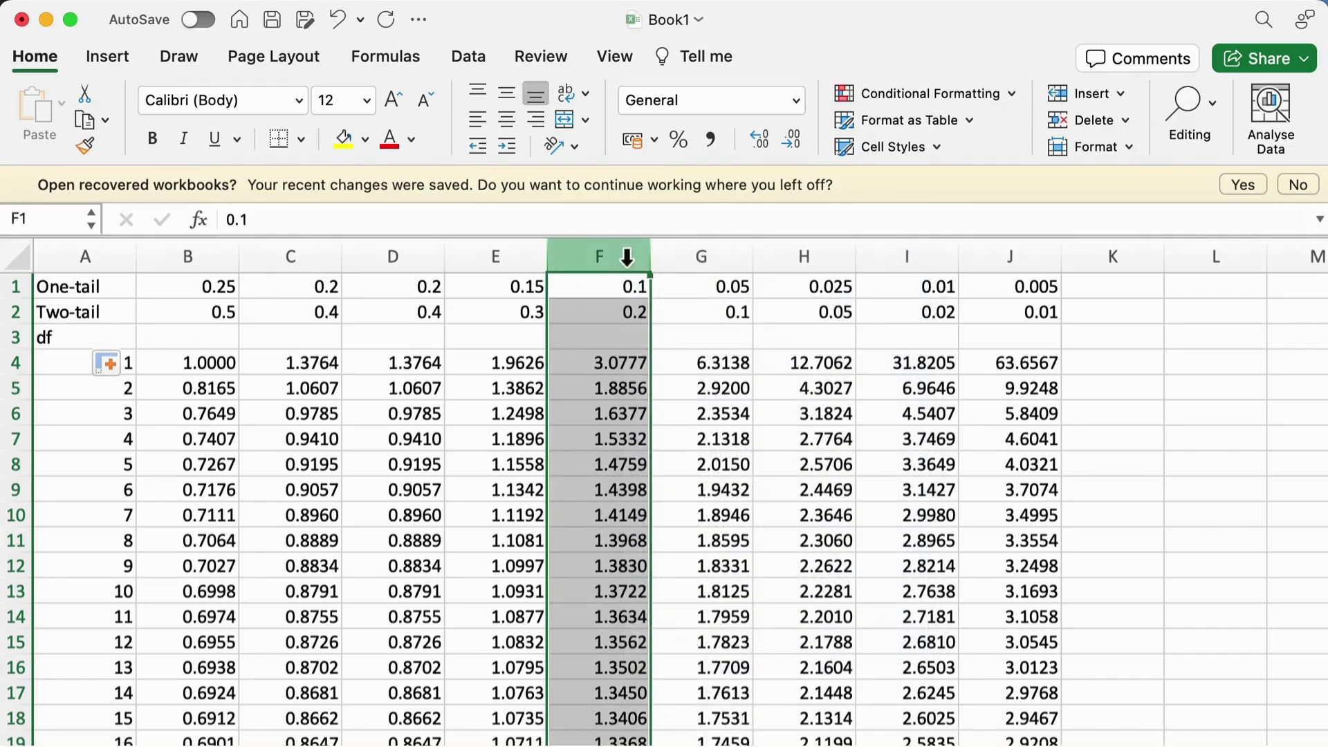
key(super+c)
right_click(675, 258)
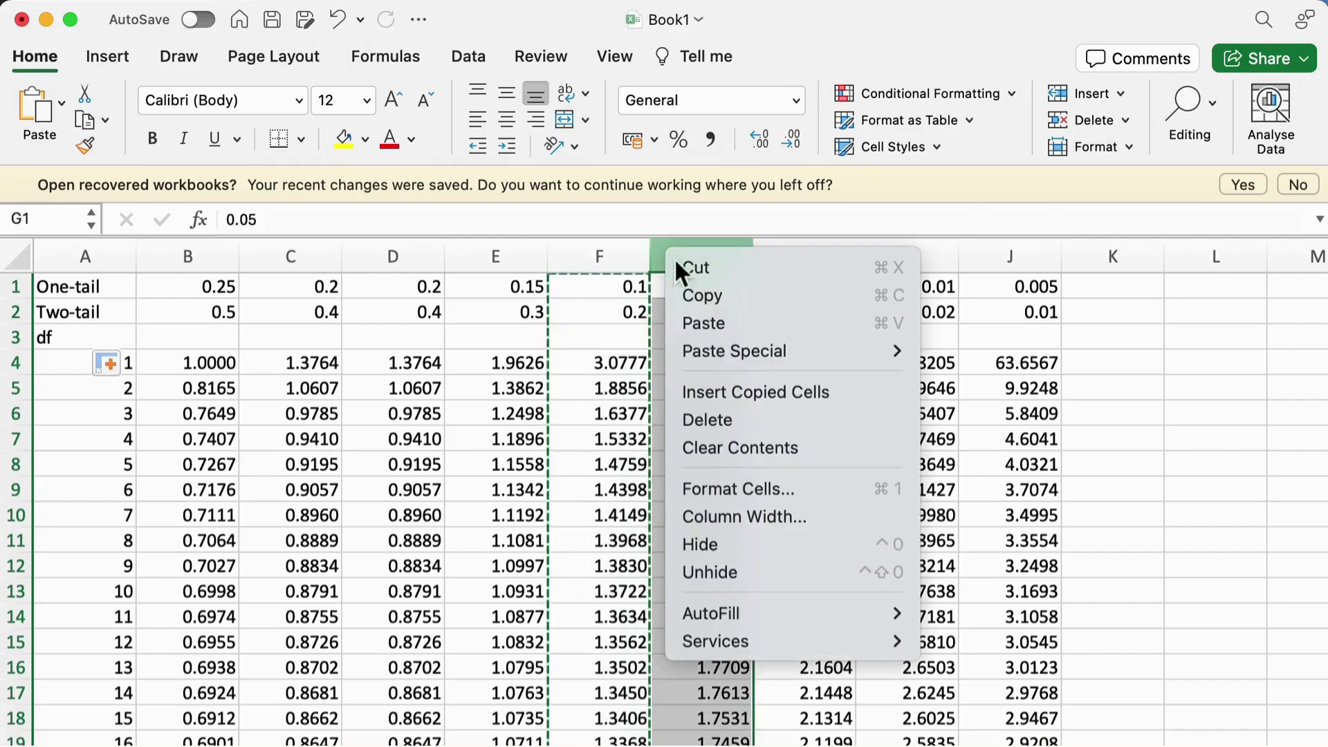
click(761, 391)
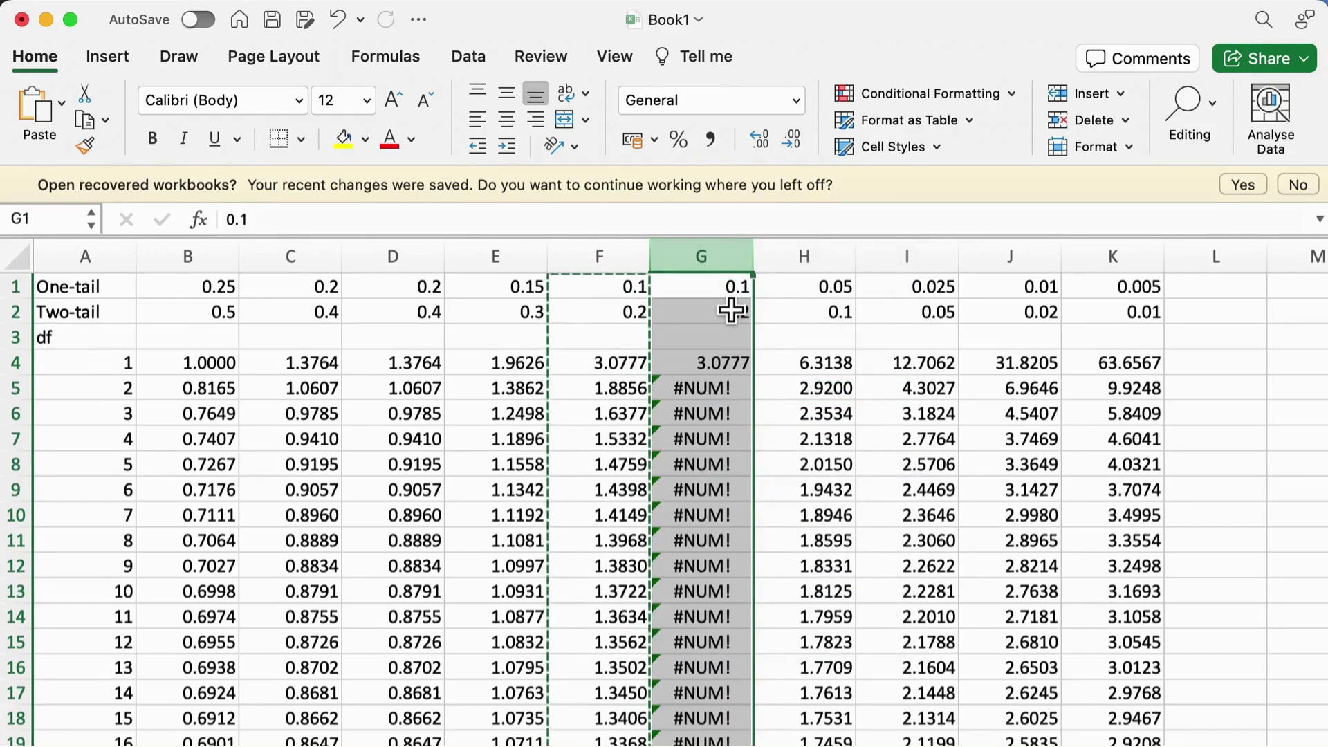
click(729, 288)
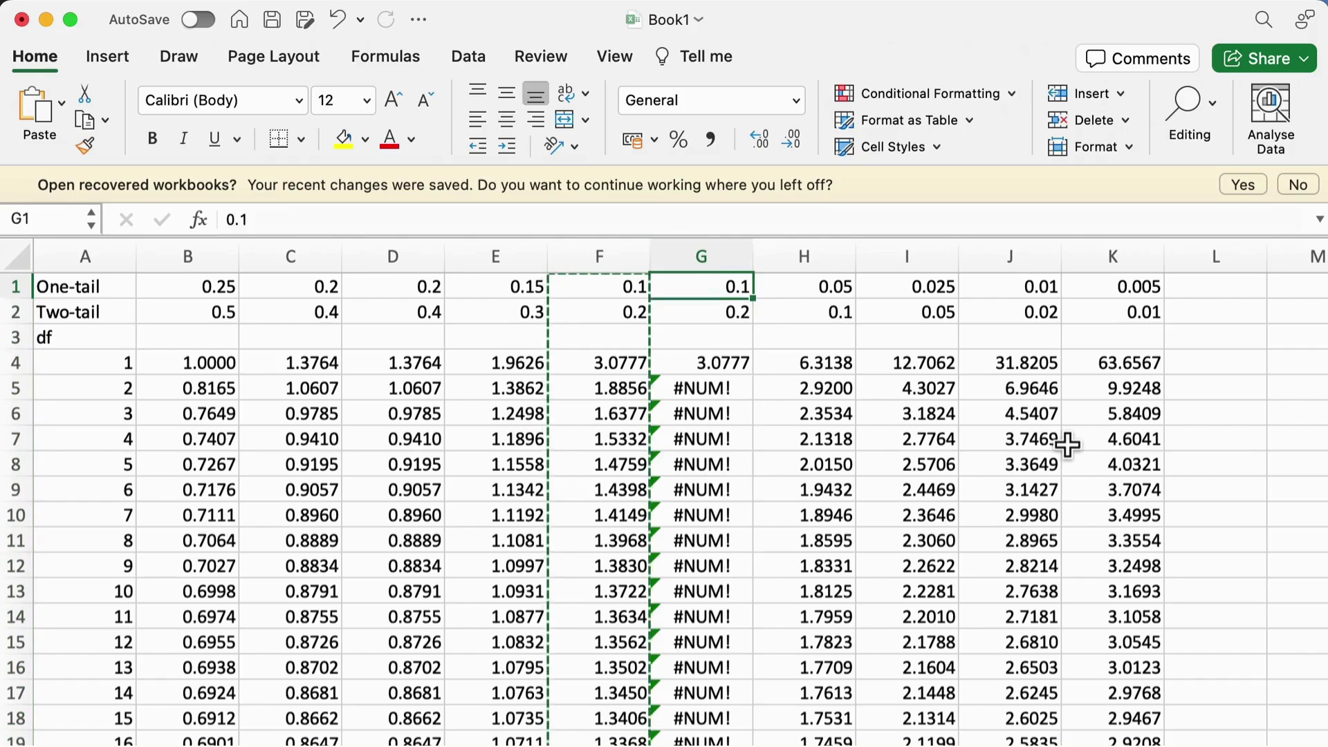
Change G1's one-tail alpha to 0.075 so G2 shows 0.15.
text(0)
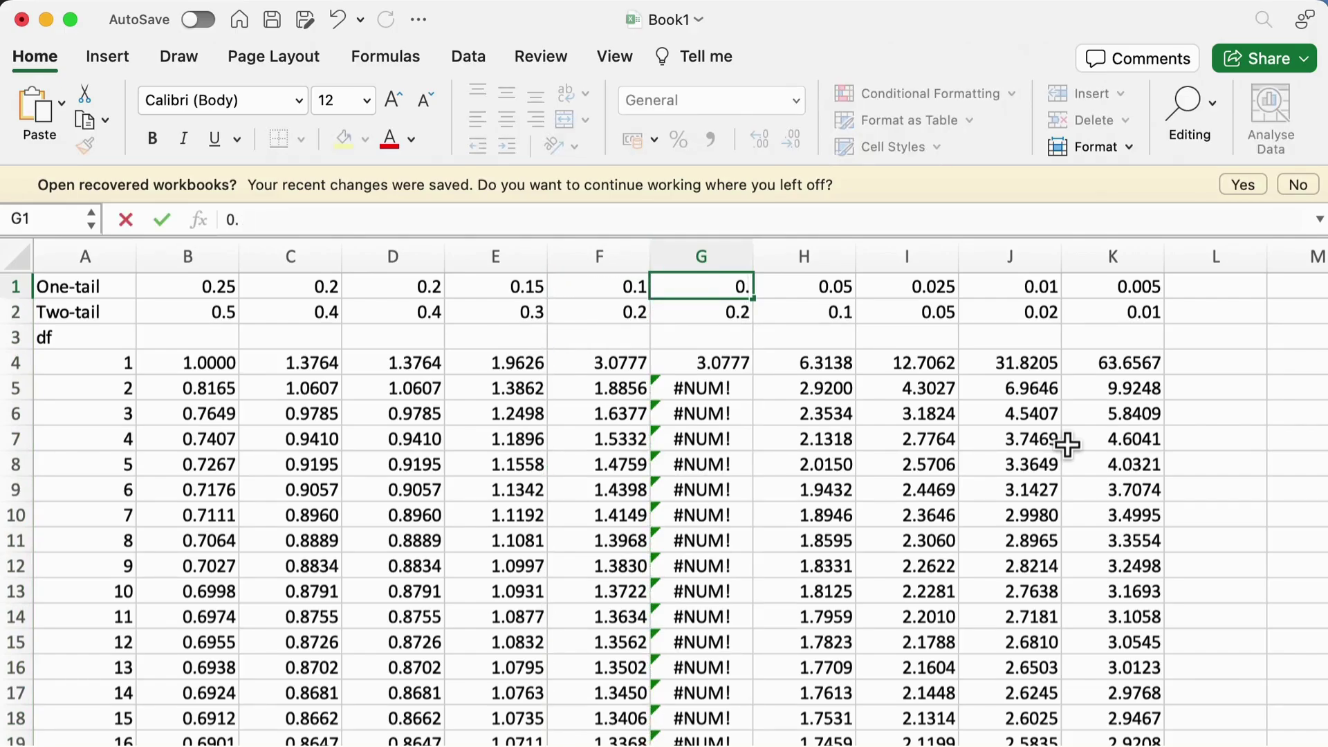
text(75)
key(Return)
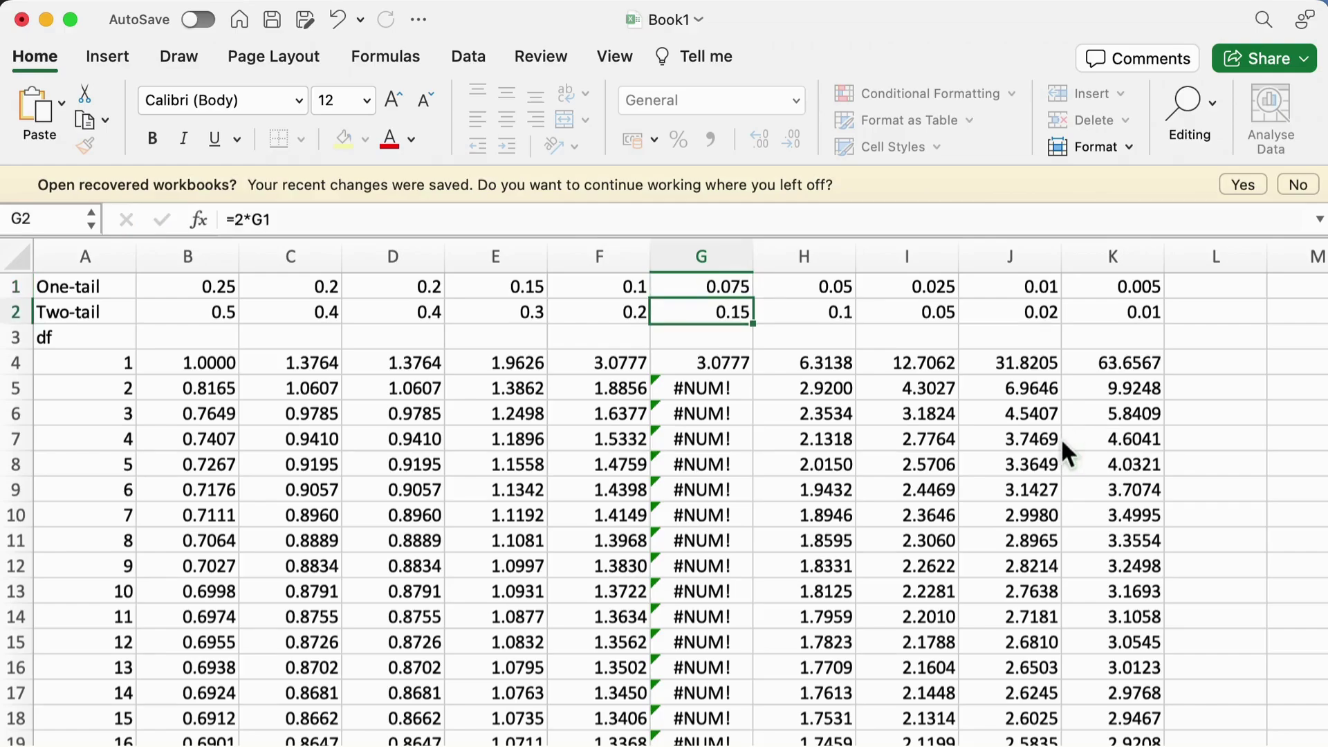
key(Down)
key(Down)
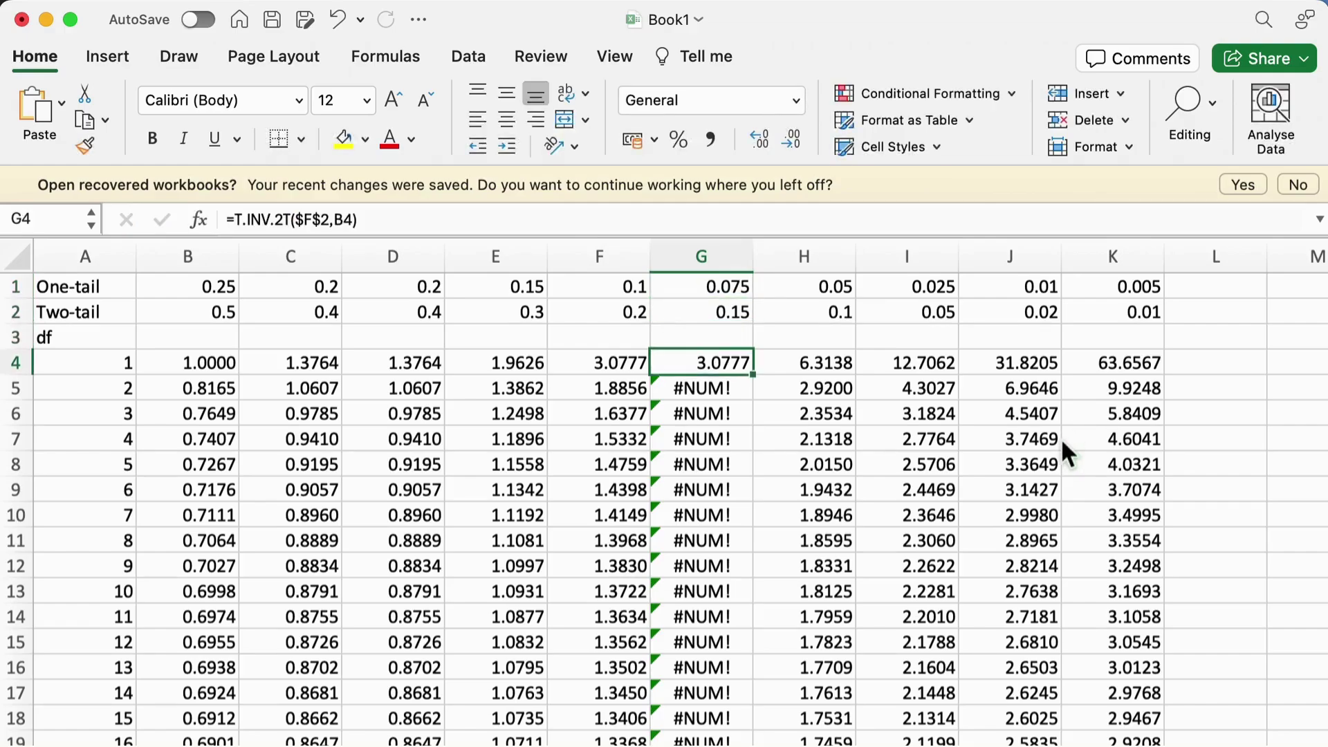
Correct G4 to =T.INV.2T($G$2,A4), giving 4.1653, and fill it down column G.
click(750, 220)
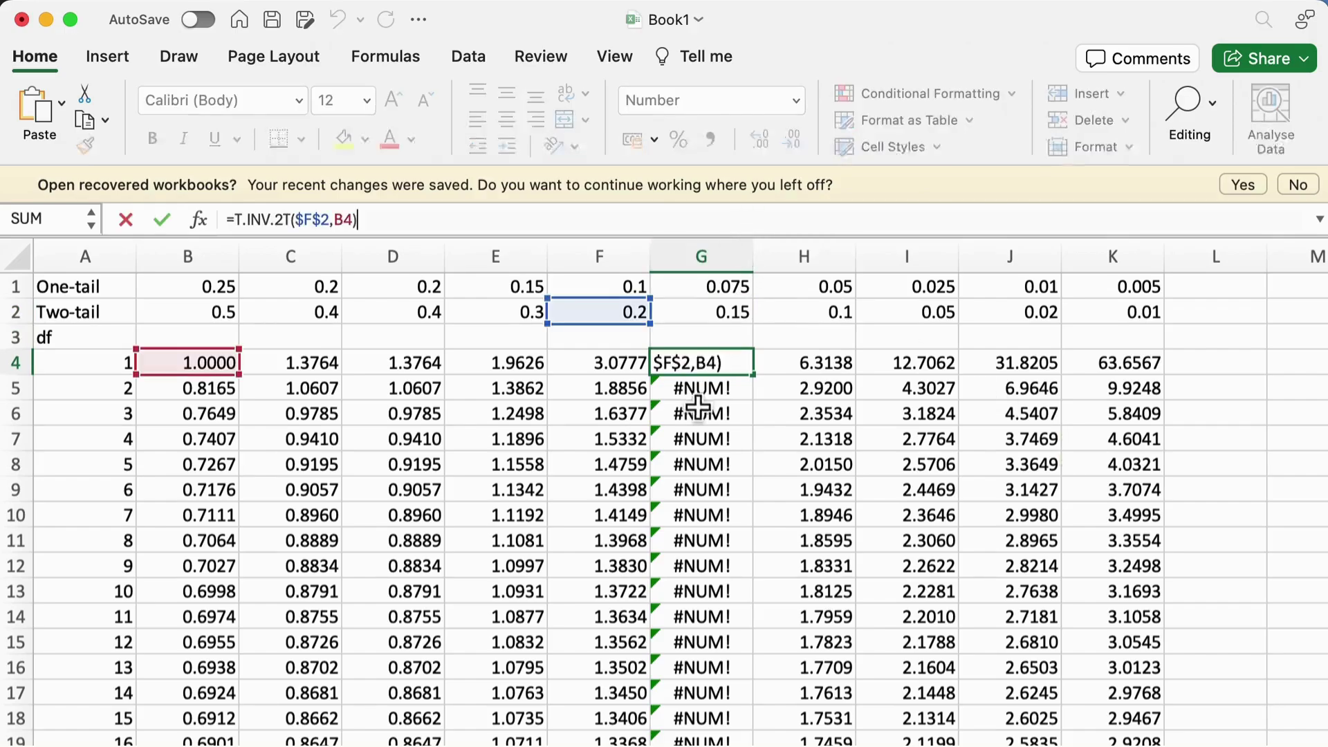
drag(573, 334, 726, 327)
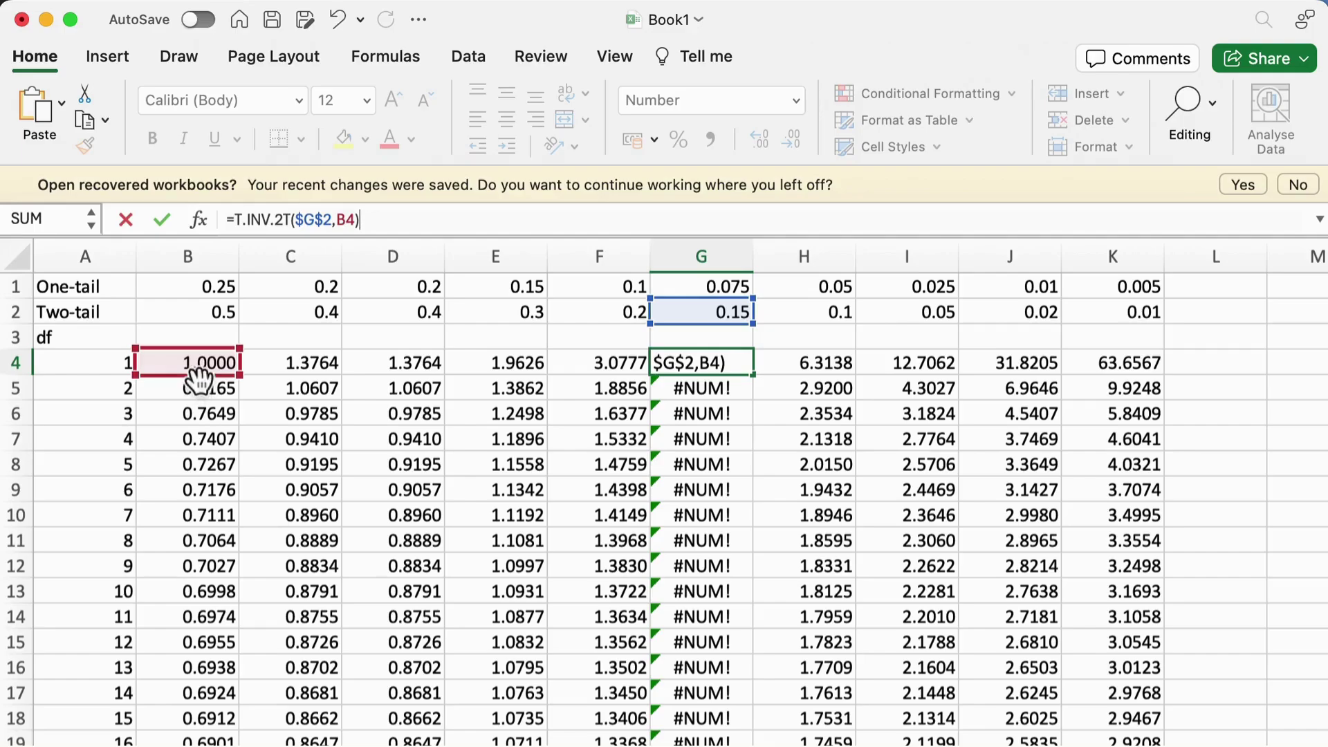
drag(175, 376, 121, 373)
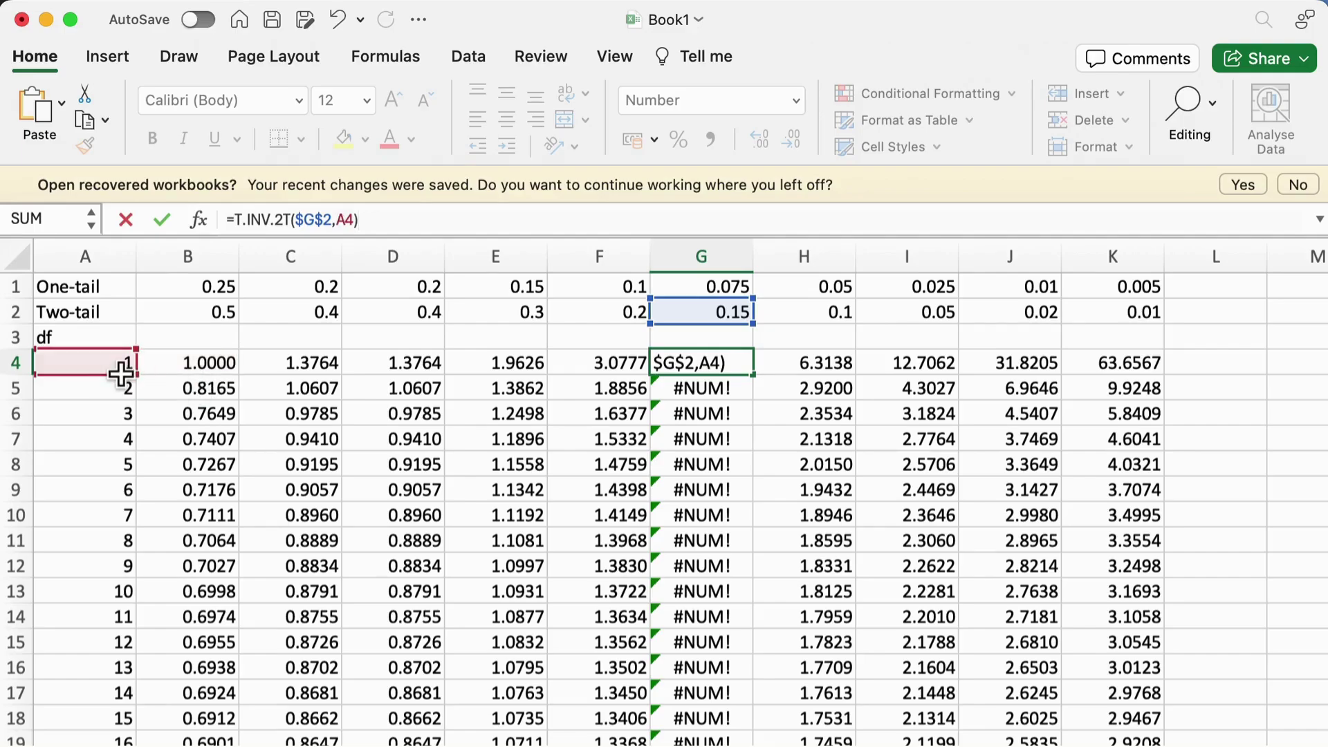
key(Return)
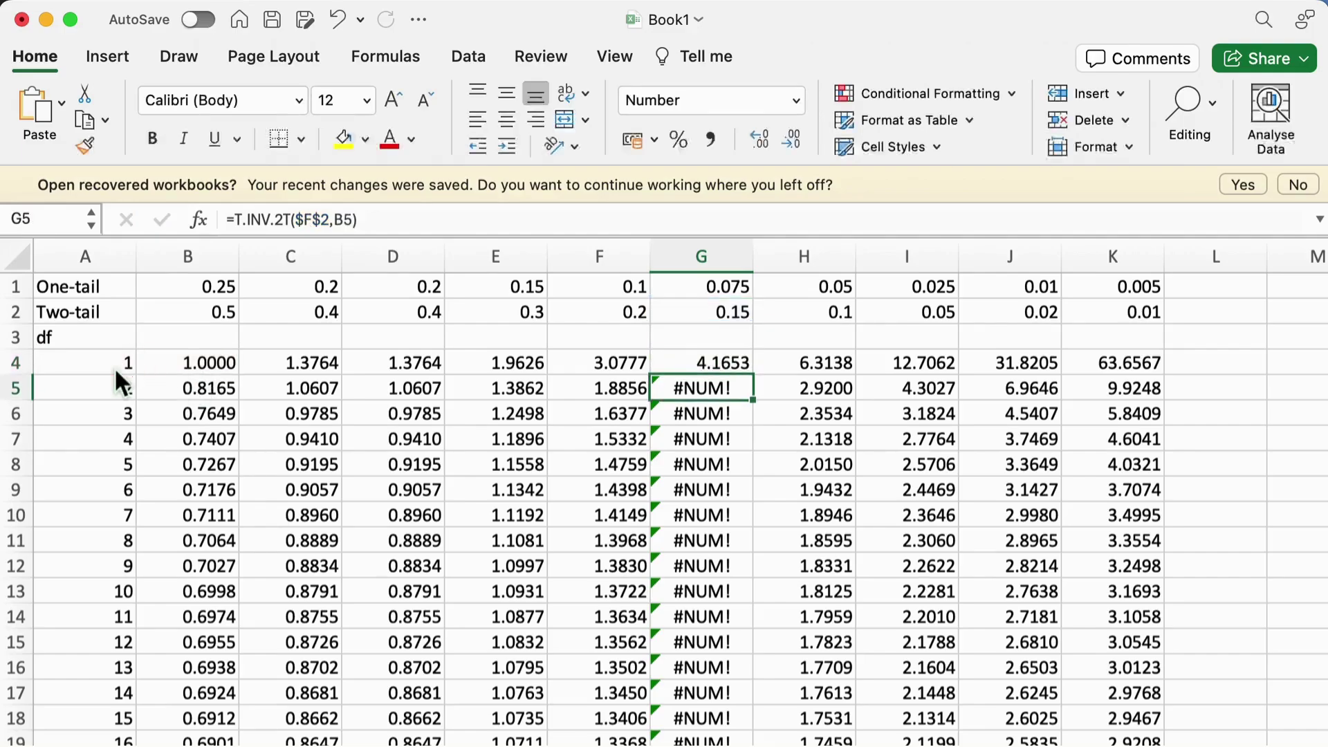
click(748, 361)
double_click(753, 374)
scroll(761, 380, down, 20)
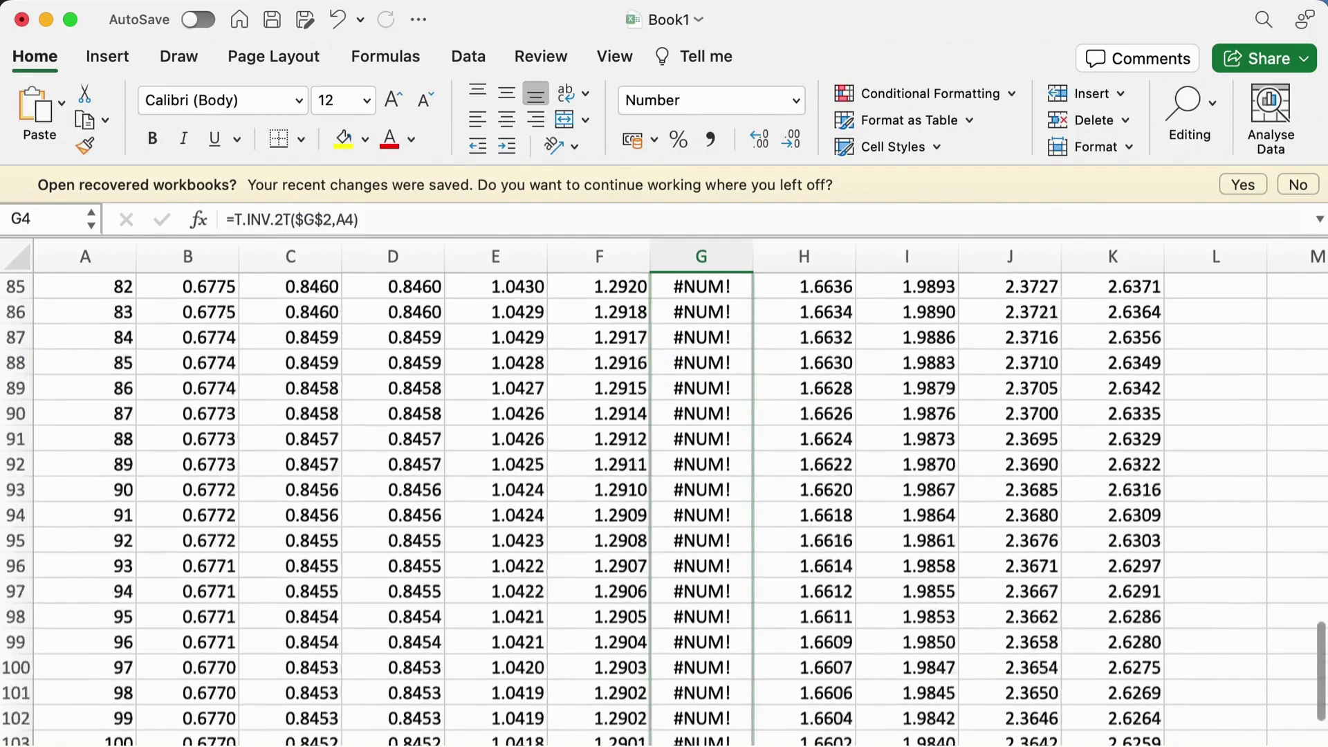